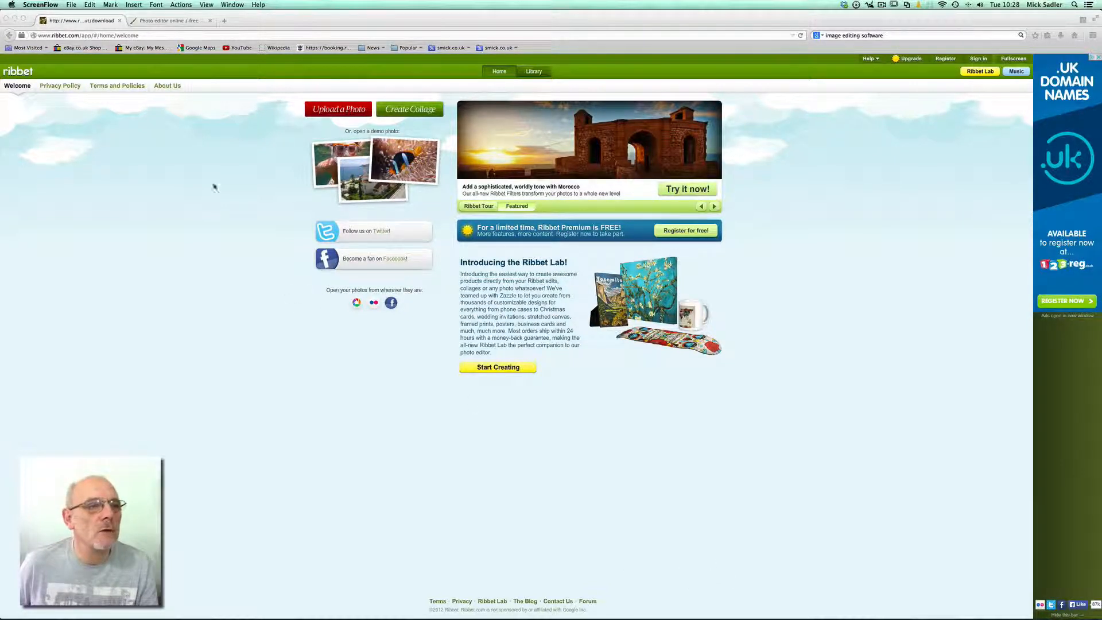
# Step: Upload the photo IMG_0202.jpg from the pendant folder for editing
pyautogui.click(340, 111)
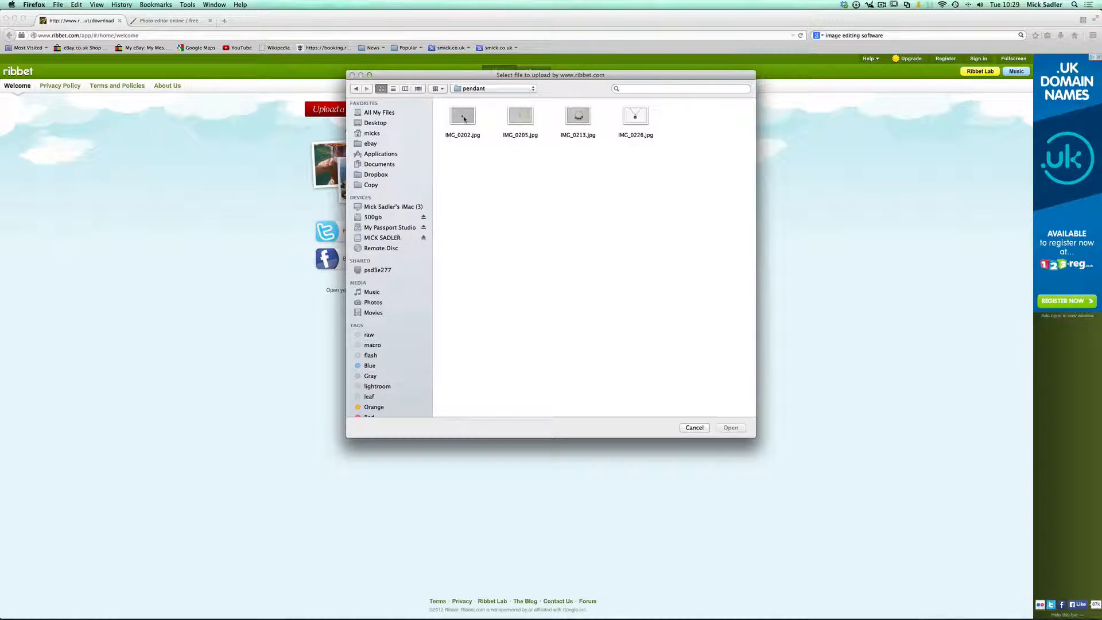
pyautogui.click(463, 118)
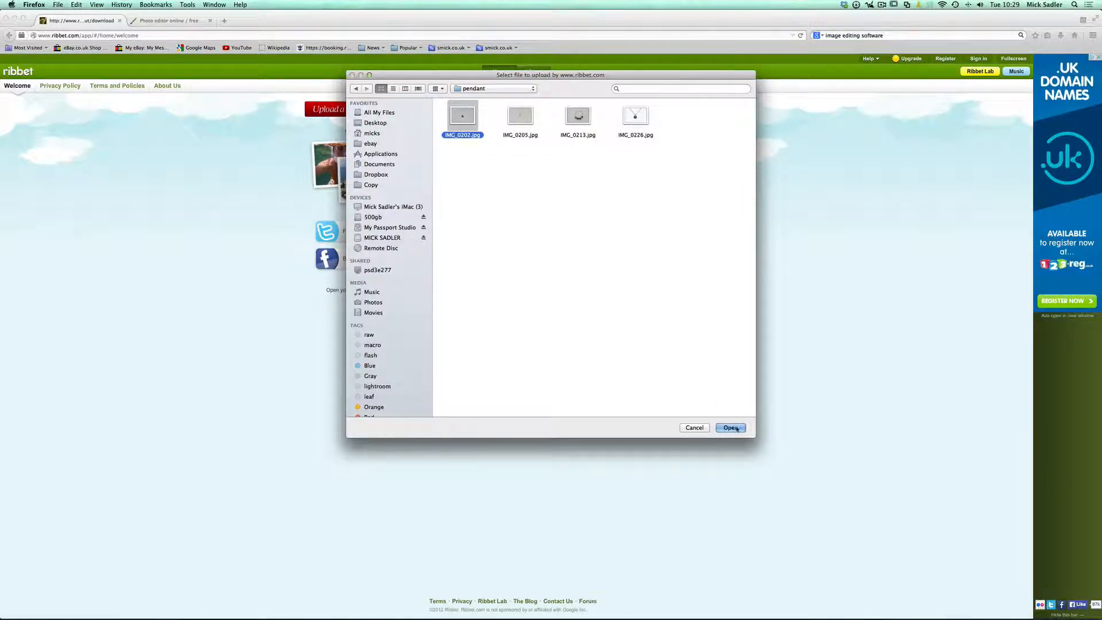
pyautogui.click(737, 429)
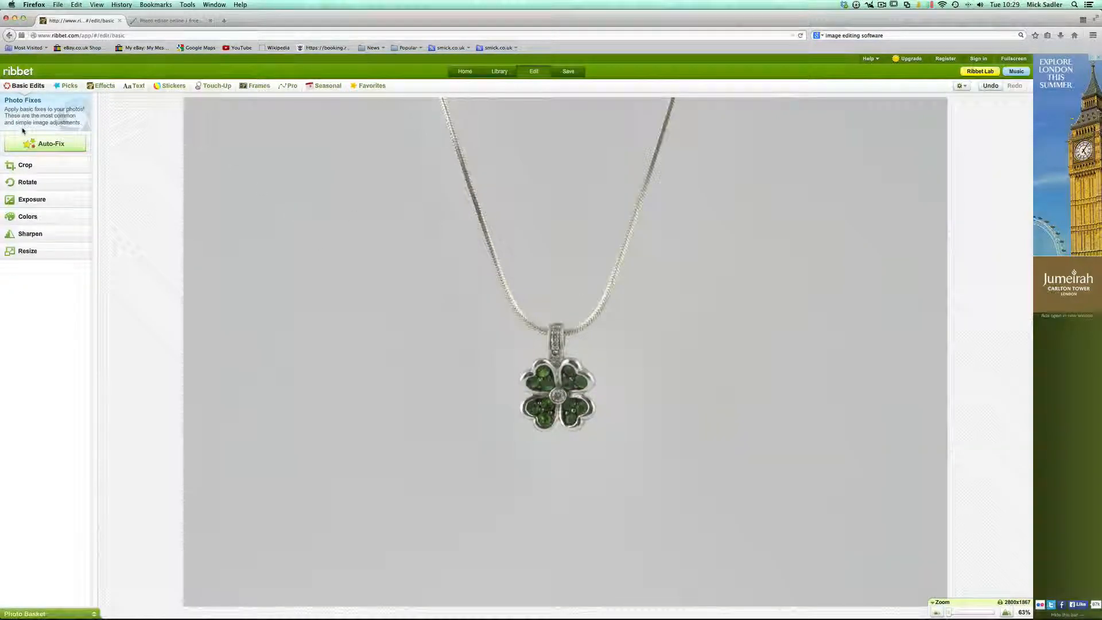
# Step: Start cropping the photo and frame the pendant with an unconstrained crop area of about 1397 x 1213 pixels
pyautogui.click(26, 166)
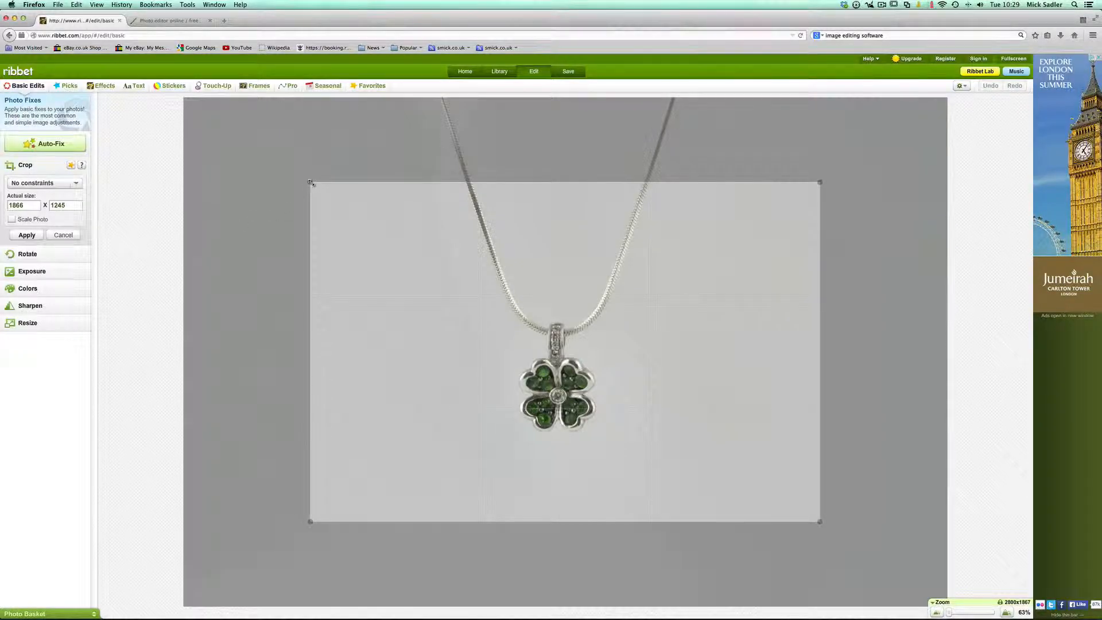
pyautogui.moveTo(310, 183); pyautogui.dragTo(379, 193)
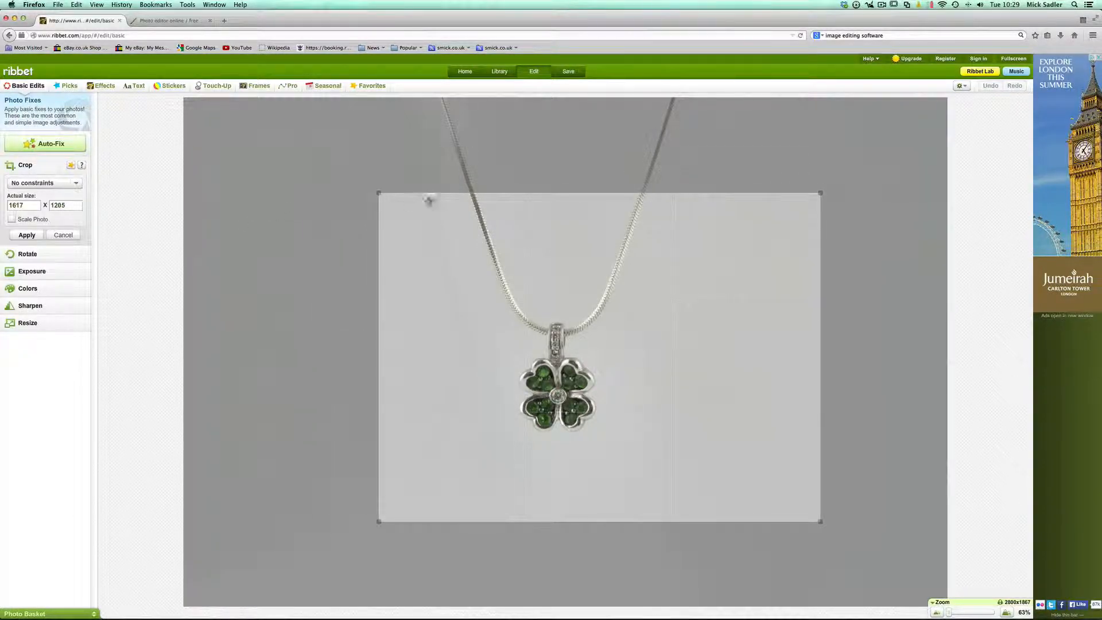
pyautogui.moveTo(821, 193); pyautogui.dragTo(760, 191)
pyautogui.moveTo(709, 259); pyautogui.dragTo(698, 236)
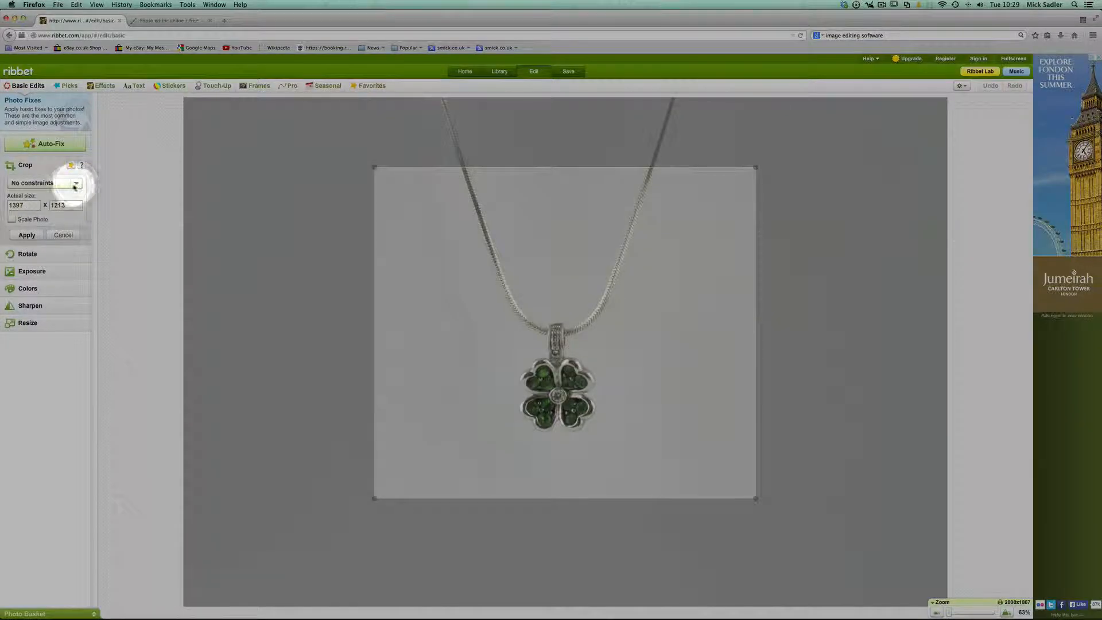
# Step: Constrain the crop to a square, centre about 1230 x 1230 pixels on the pendant, and apply the crop
pyautogui.click(75, 184)
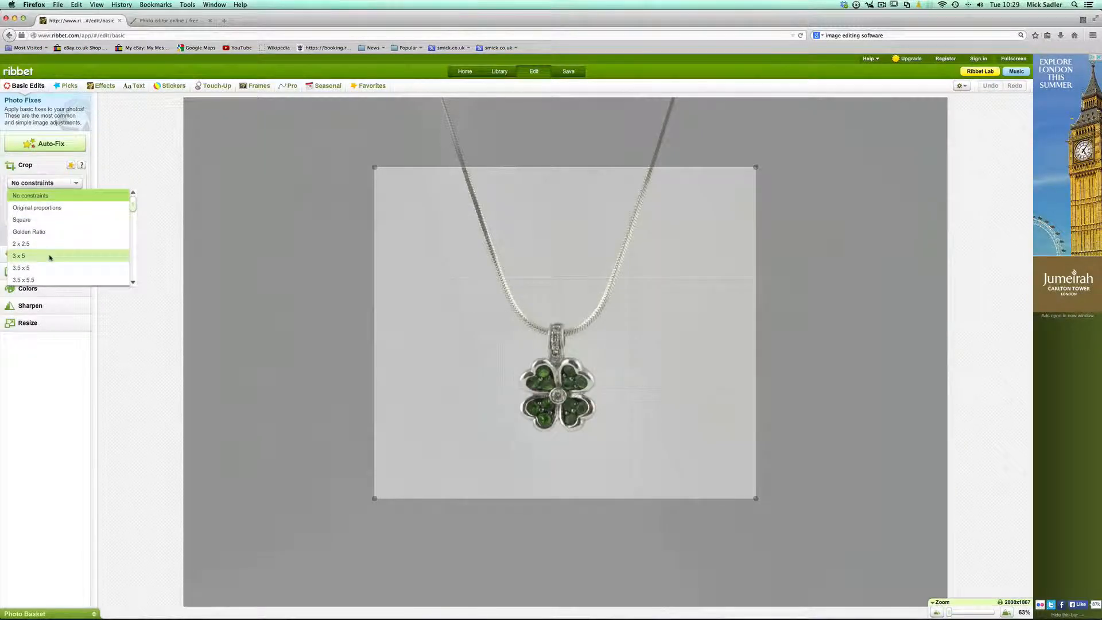
pyautogui.click(22, 220)
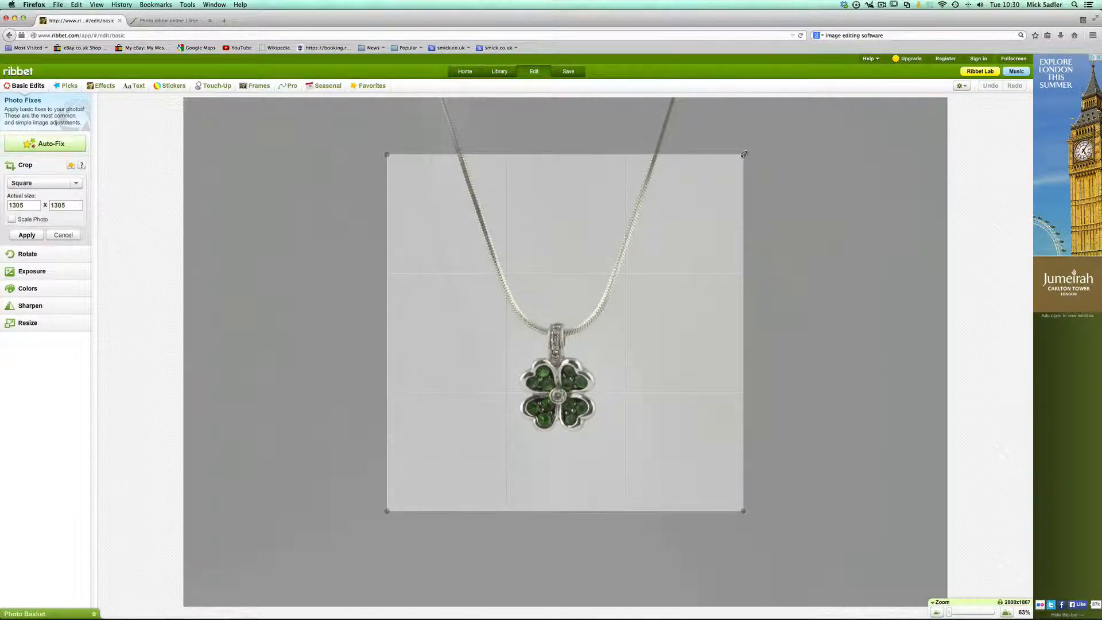
pyautogui.moveTo(743, 155); pyautogui.dragTo(748, 177)
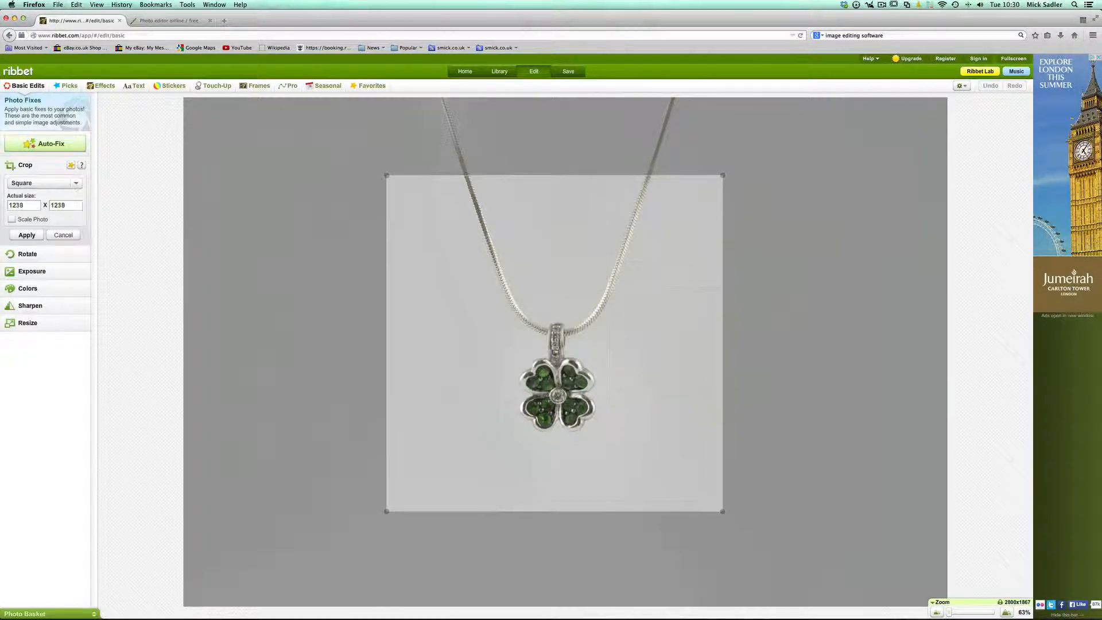
pyautogui.moveTo(723, 284)
pyautogui.mouseDown()
pyautogui.moveTo(737, 275)
pyautogui.moveTo(724, 285)
pyautogui.mouseUp()
pyautogui.moveTo(660, 328)
pyautogui.mouseDown()
pyautogui.moveTo(670, 312)
pyautogui.moveTo(666, 324)
pyautogui.mouseUp()
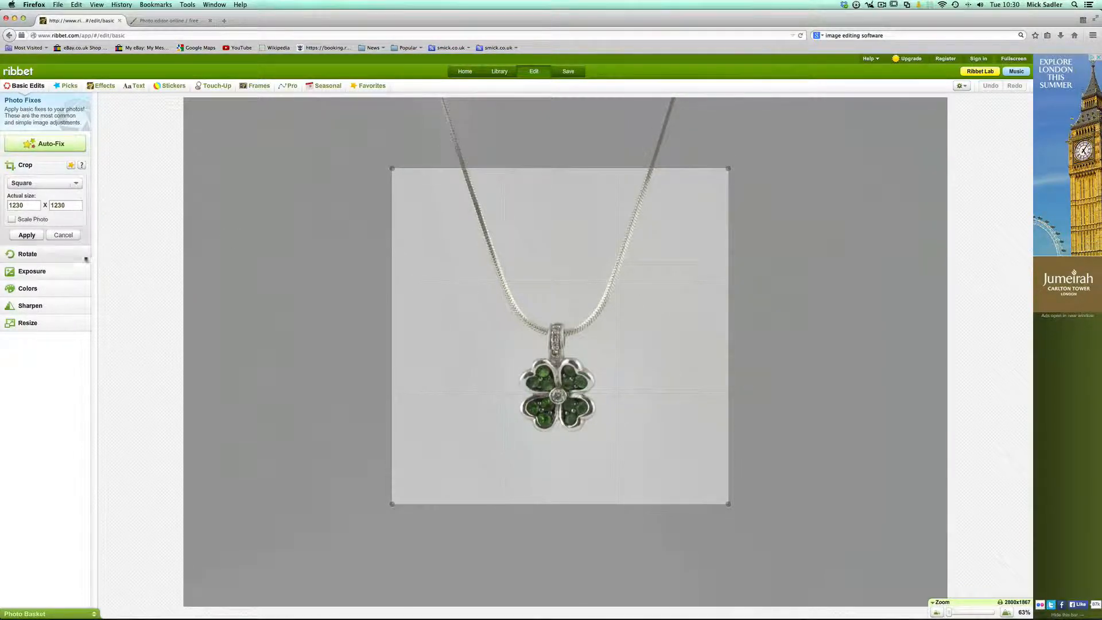
pyautogui.click(26, 236)
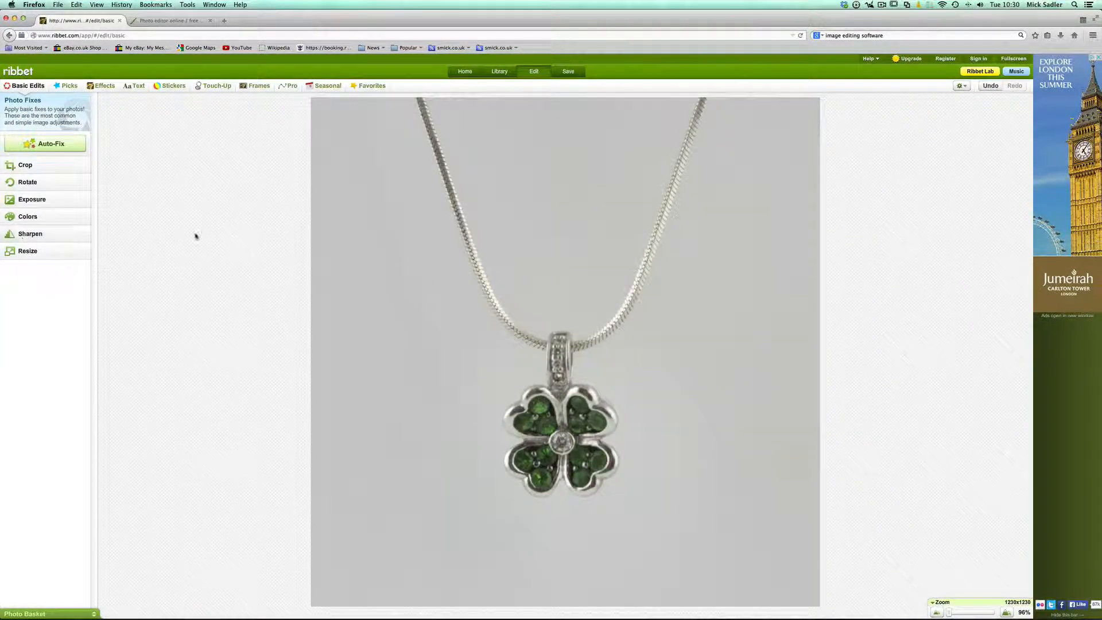
pyautogui.click(28, 182)
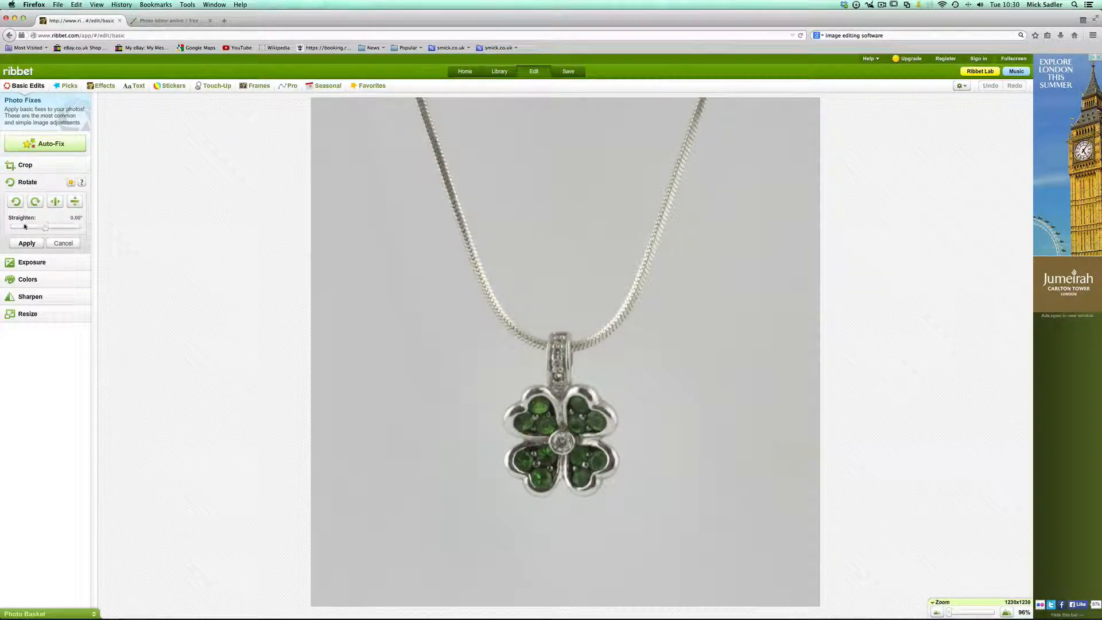
pyautogui.click(63, 243)
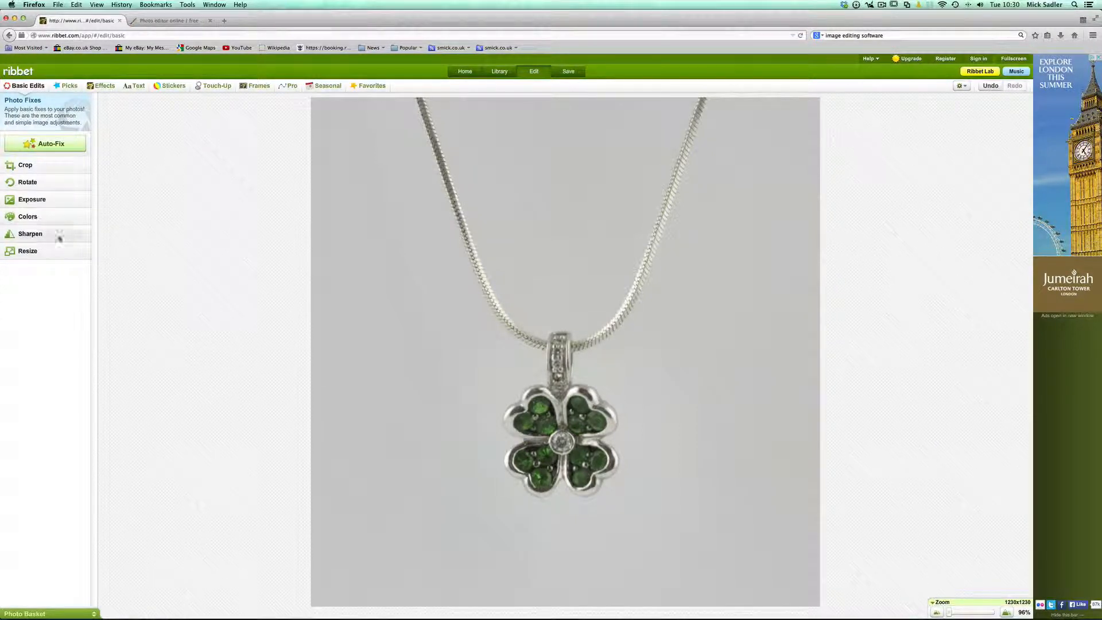
# Step: Adjust the photo's exposure settings with Highlights at 33 and Contrast at 6, and apply them
pyautogui.click(31, 201)
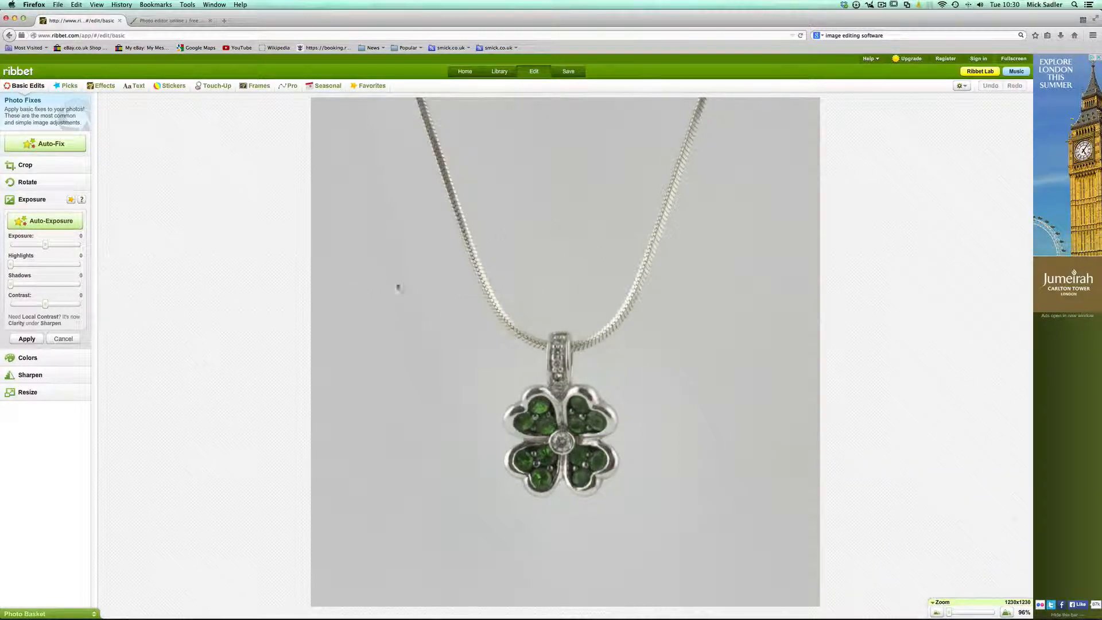
pyautogui.moveTo(46, 246)
pyautogui.mouseDown()
pyautogui.moveTo(57, 246)
pyautogui.moveTo(34, 249)
pyautogui.moveTo(47, 246)
pyautogui.mouseUp()
pyautogui.moveTo(12, 265); pyautogui.dragTo(36, 266)
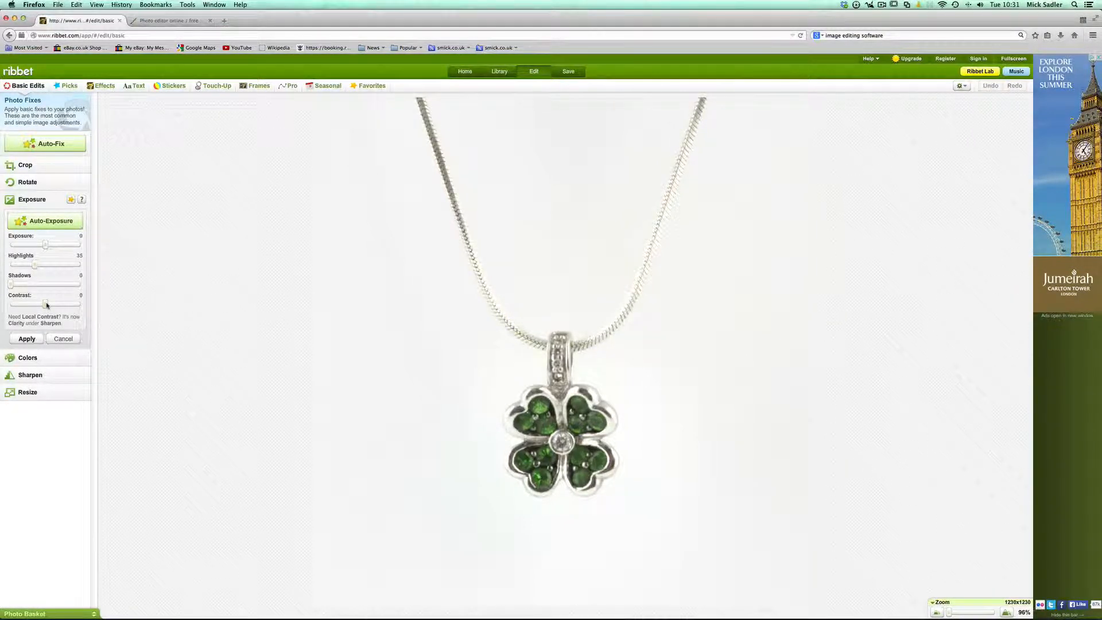
pyautogui.moveTo(47, 305); pyautogui.dragTo(49, 305)
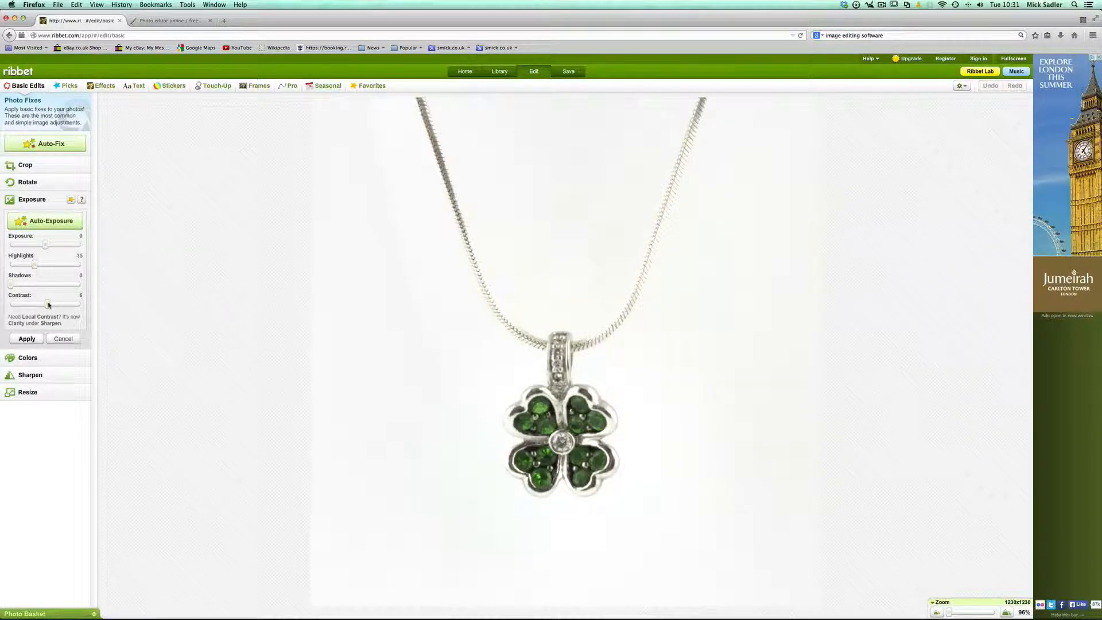
pyautogui.click(26, 338)
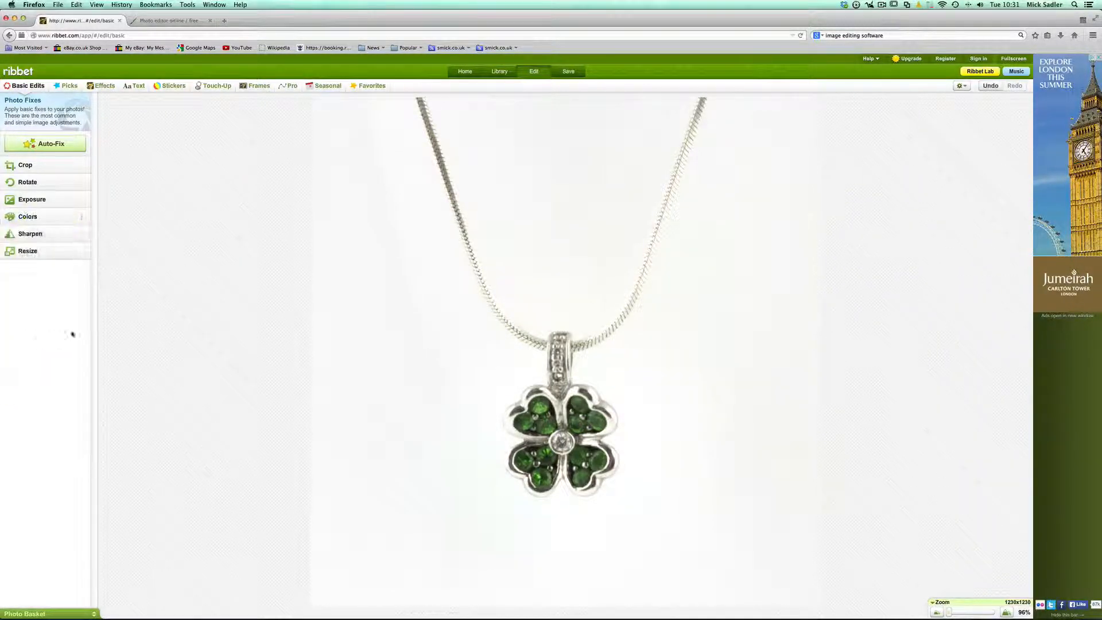
# Step: Correct the photo's color cast by sampling the pale background beside the chain with the Neutral Picker, and apply it
pyautogui.click(27, 216)
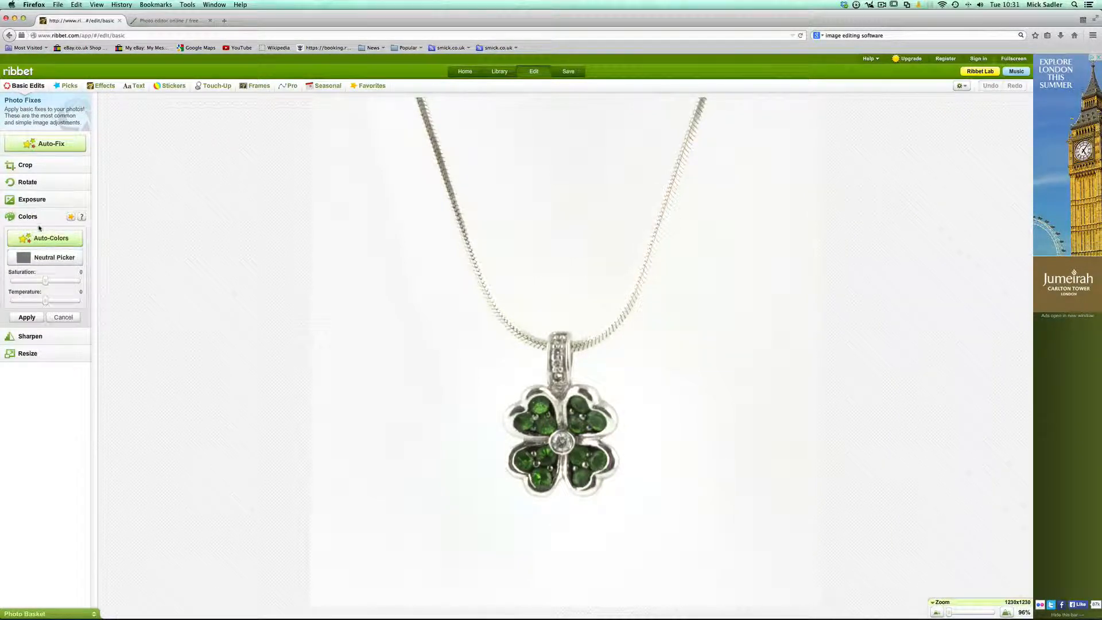
pyautogui.click(58, 258)
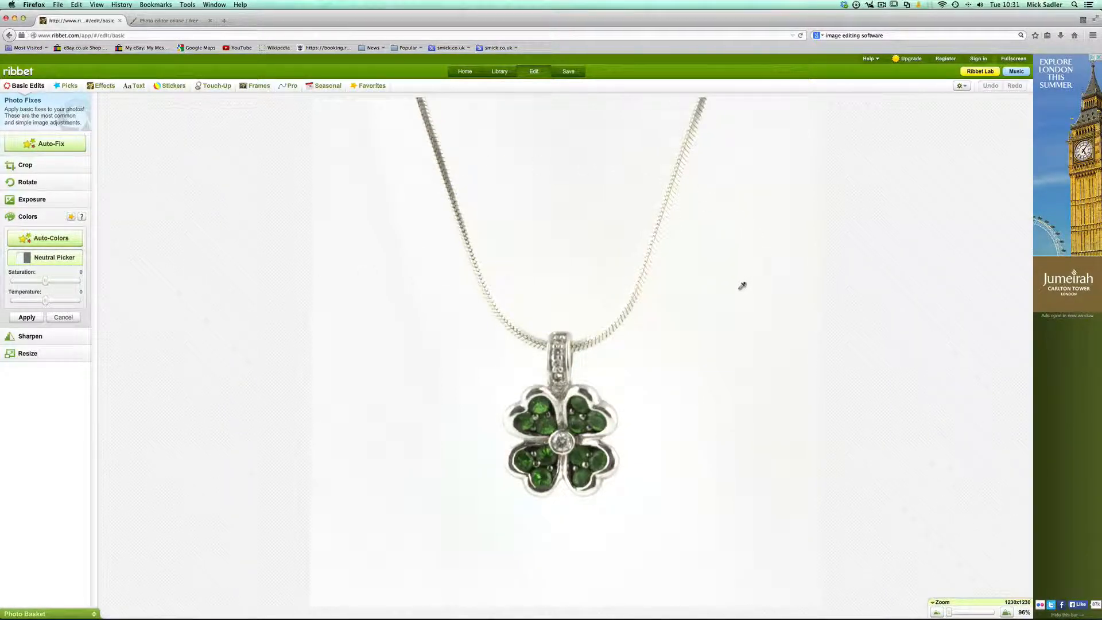
pyautogui.click(687, 313)
pyautogui.click(25, 316)
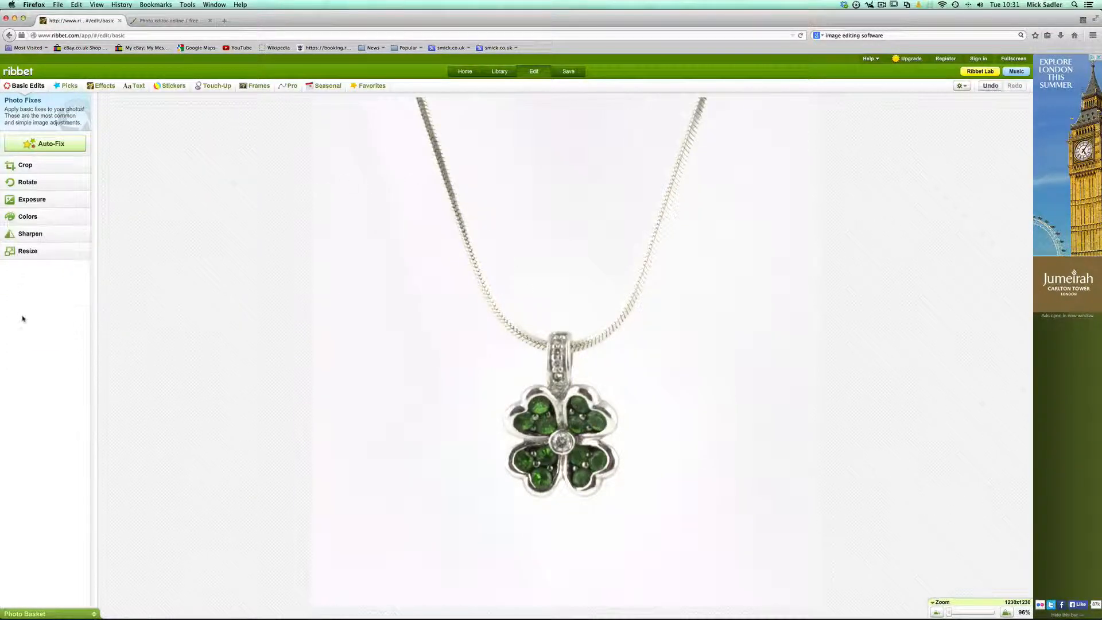
# Step: Sharpen the photo with Clarity at 13% and Sharpness at 11, and apply it
pyautogui.click(40, 235)
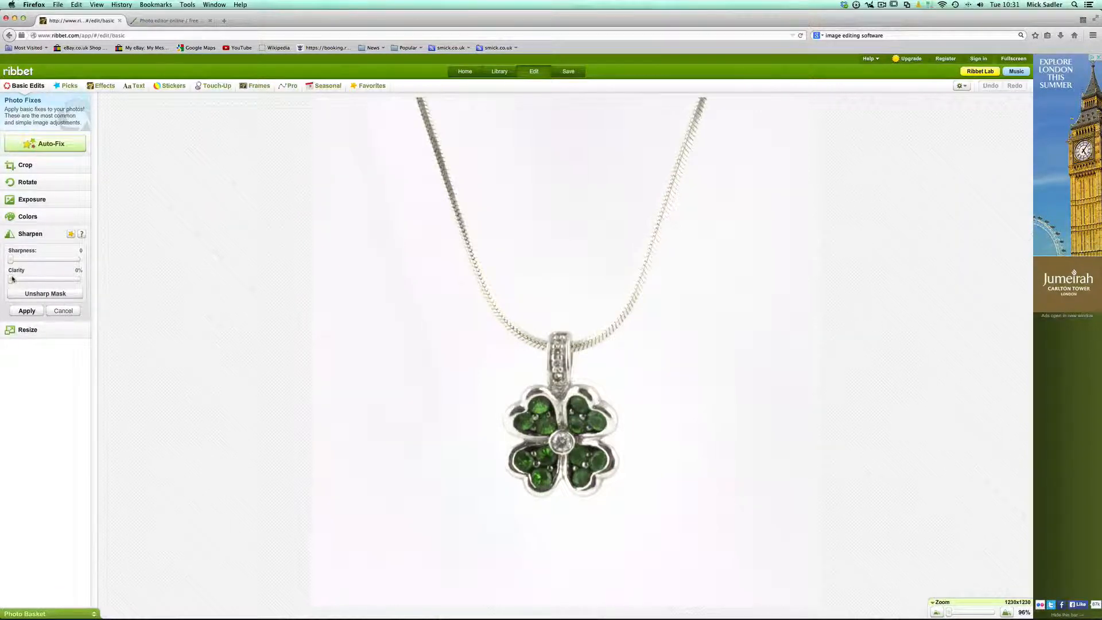
pyautogui.moveTo(12, 279); pyautogui.dragTo(30, 262)
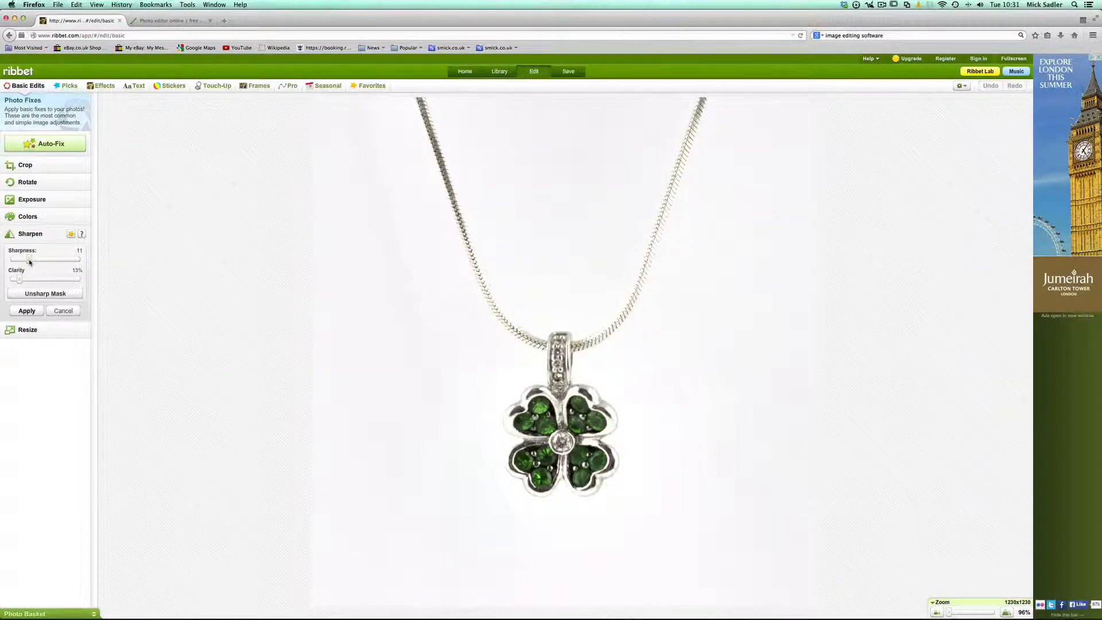
pyautogui.click(26, 311)
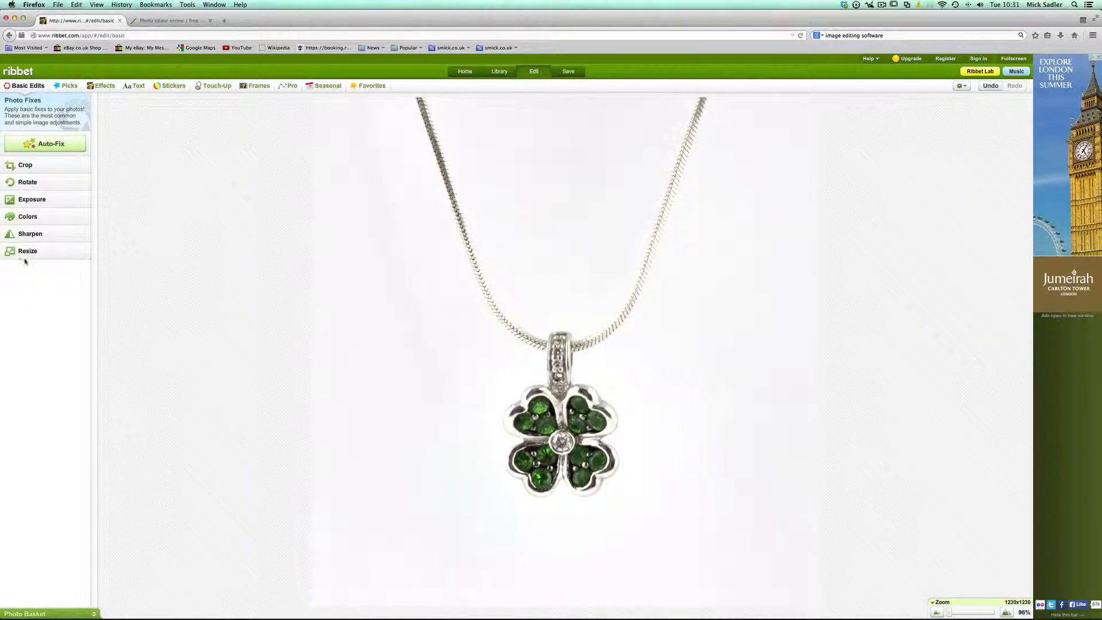
# Step: Resize the photo to 800 x 800 pixels with its proportions kept, and apply the new size
pyautogui.click(28, 251)
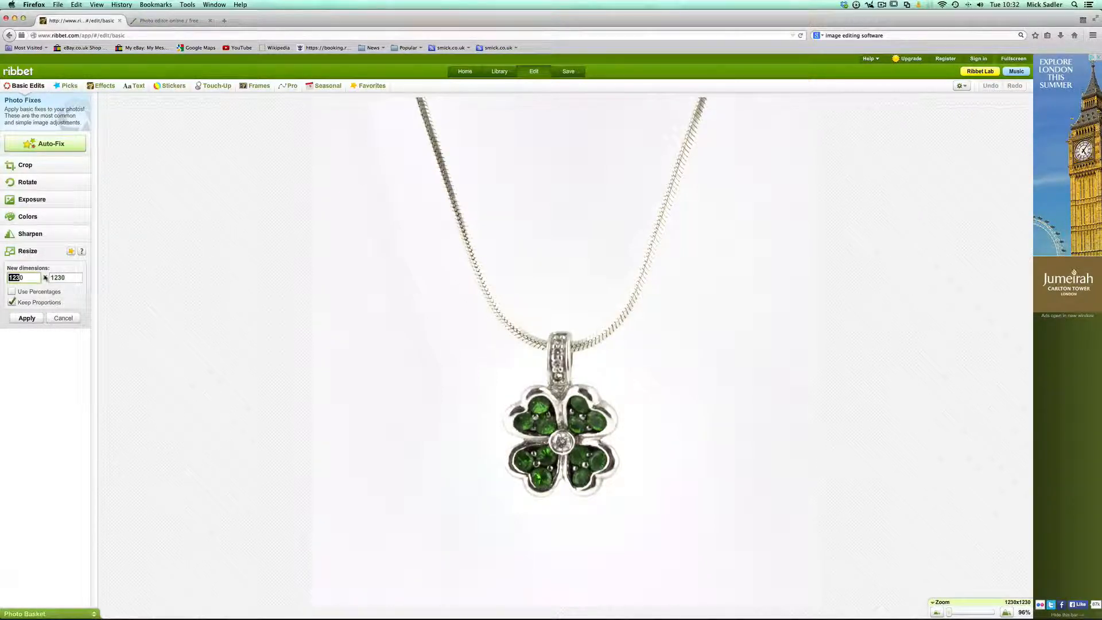
pyautogui.moveTo(45, 278); pyautogui.dragTo(2, 278)
pyautogui.write('800')
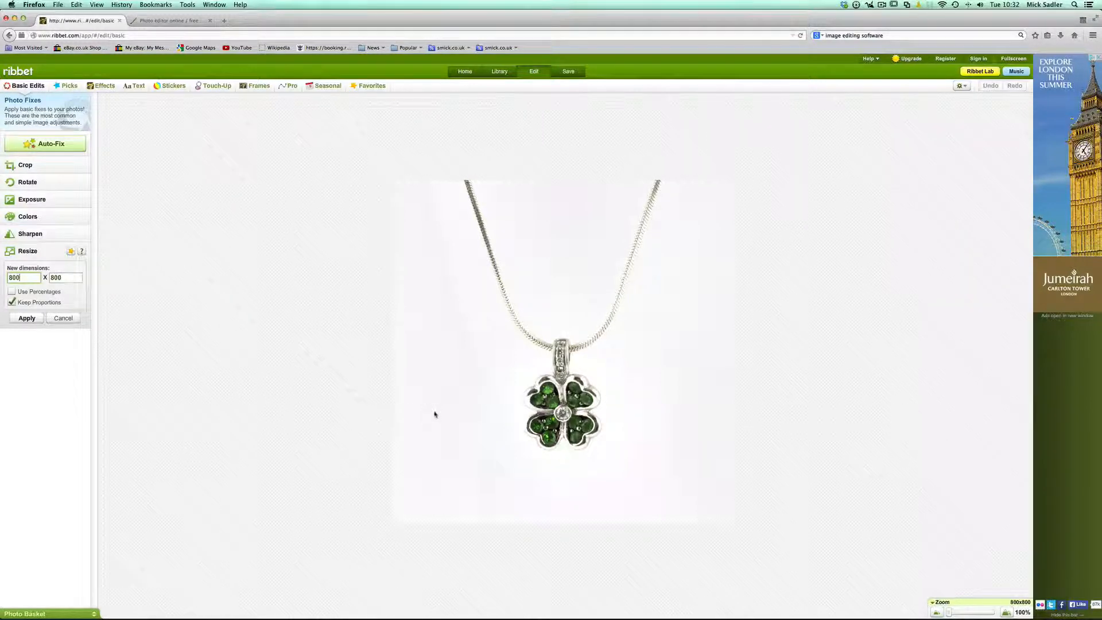
pyautogui.click(27, 318)
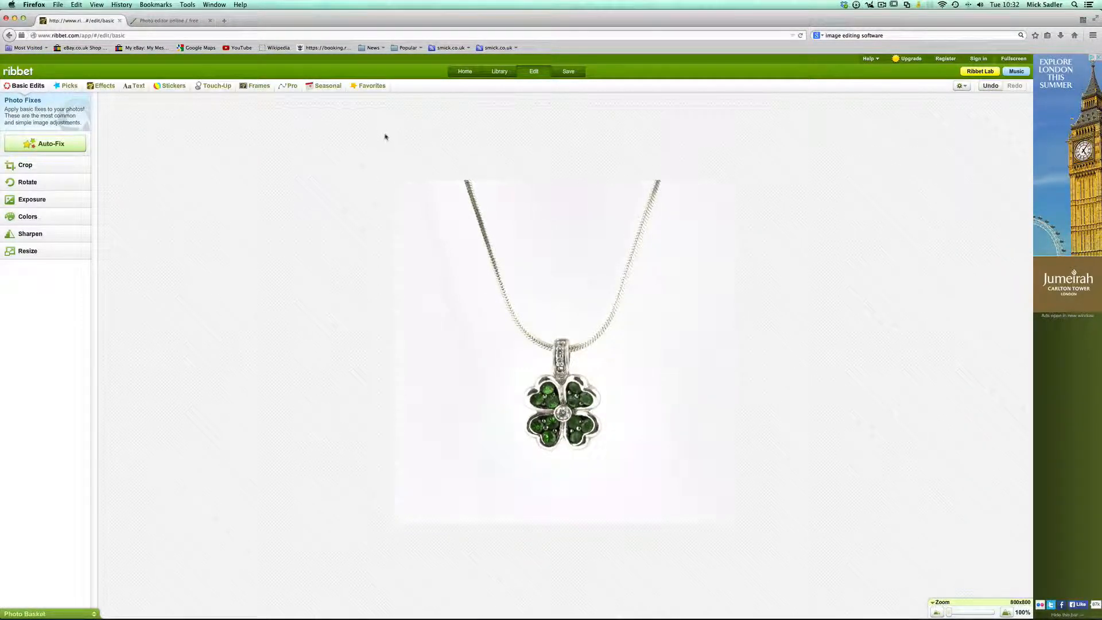
# Step: Save the edited photo to the computer as "green pendant.jpg" in the pendant folder
pyautogui.click(569, 72)
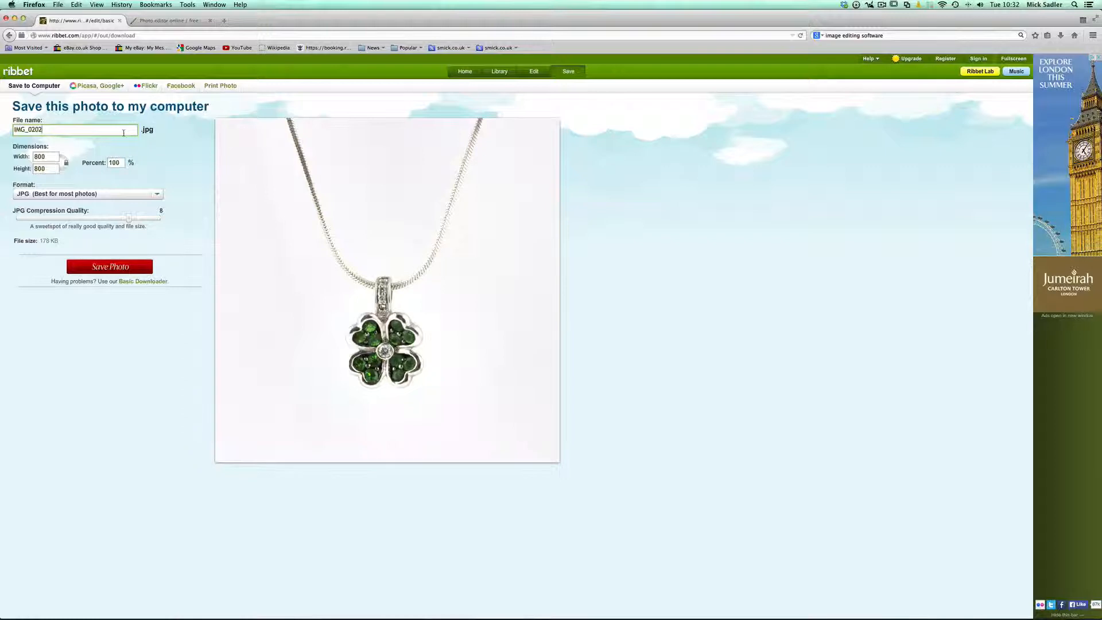
pyautogui.press('BackSpace')
pyautogui.press('BackSpace')
pyautogui.press('BackSpace')
pyautogui.press('BackSpace')
pyautogui.press('BackSpace')
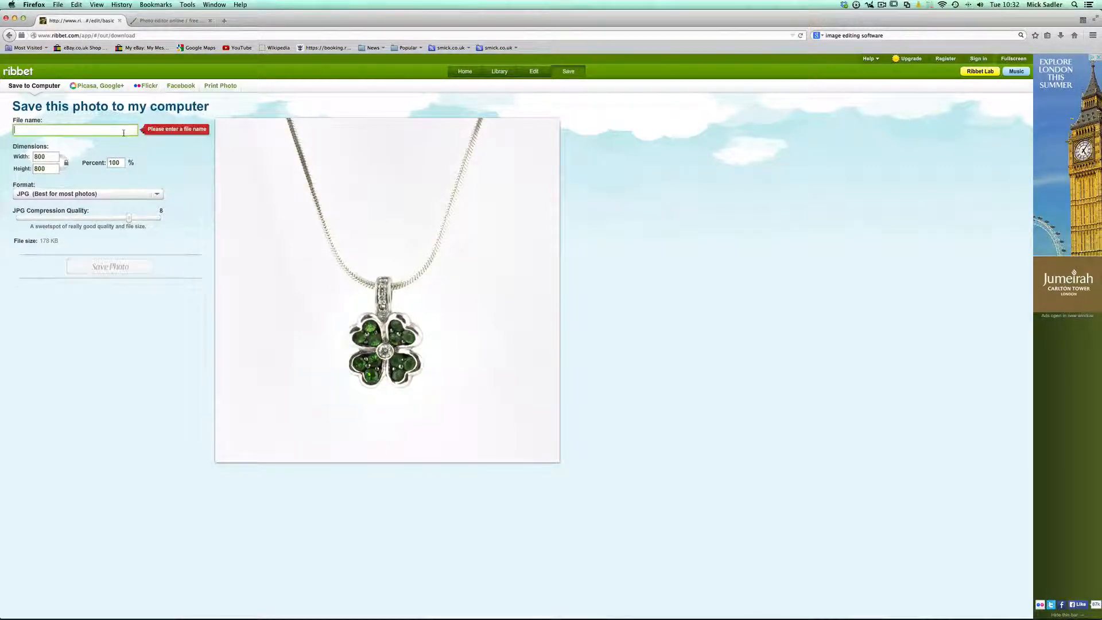
pyautogui.write('t')
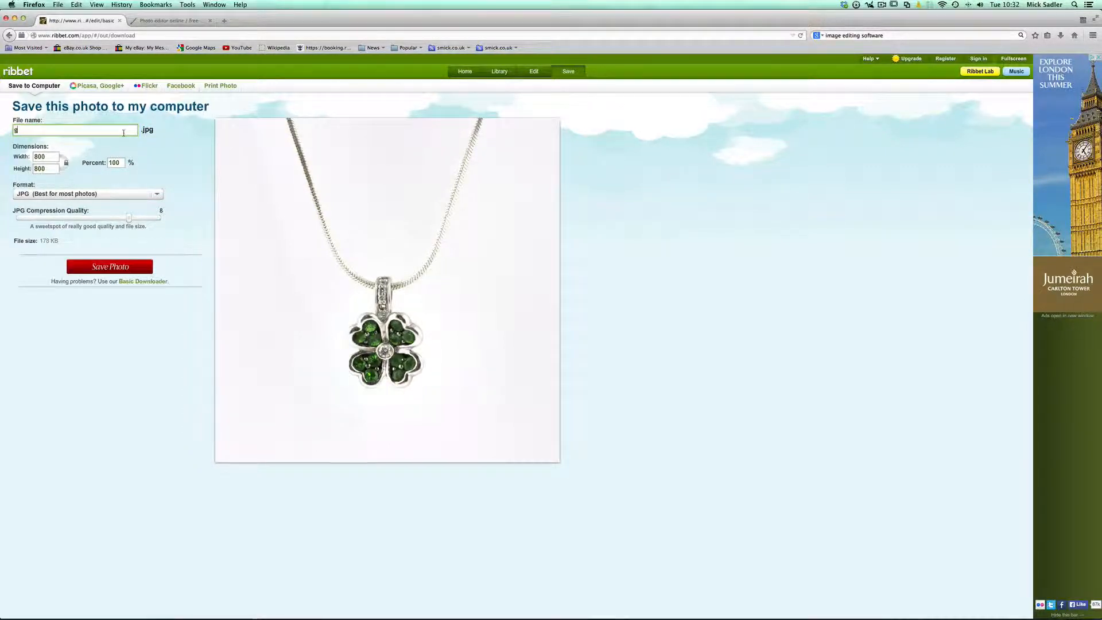
pyautogui.write('reen pendant')
pyautogui.click(112, 268)
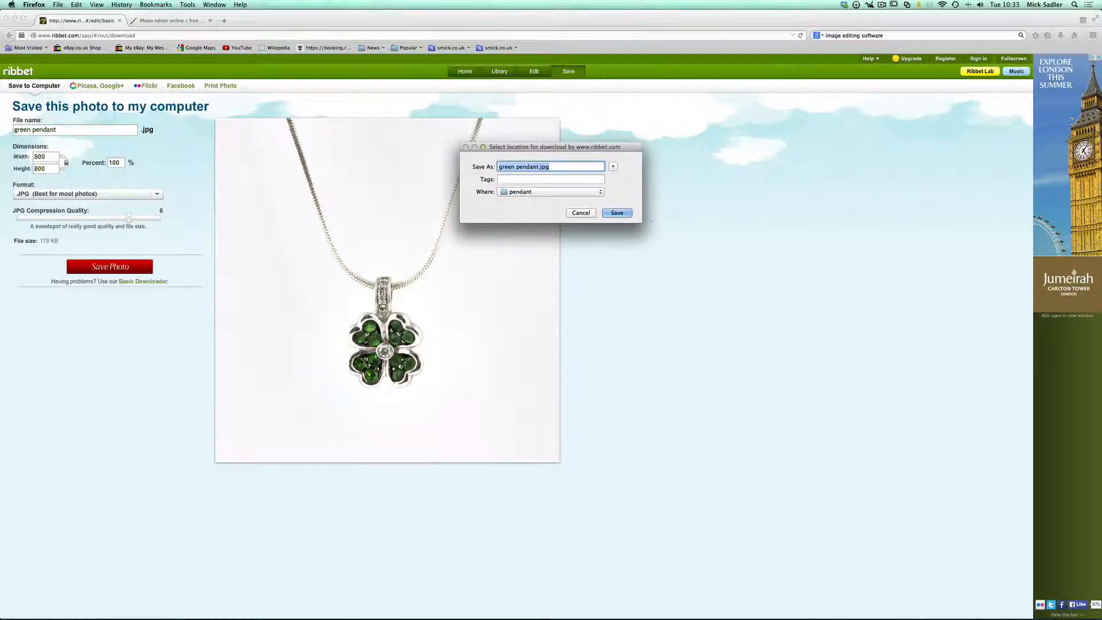
pyautogui.click(618, 213)
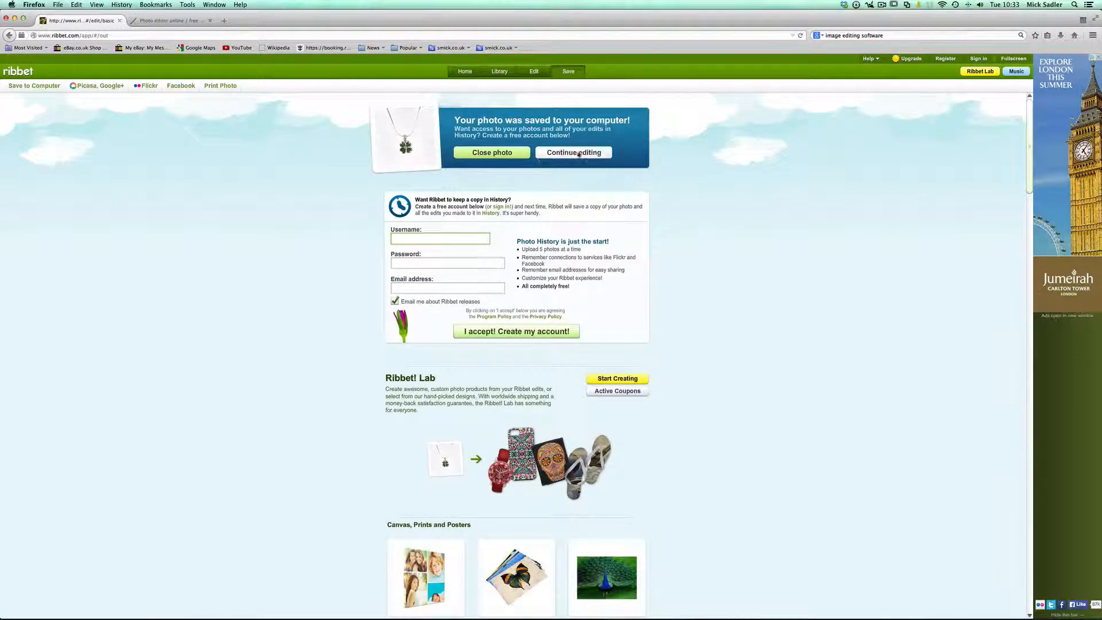
# Step: Close the saved photo and upload IMG_0205.jpg from the pendant folder for editing
pyautogui.click(497, 154)
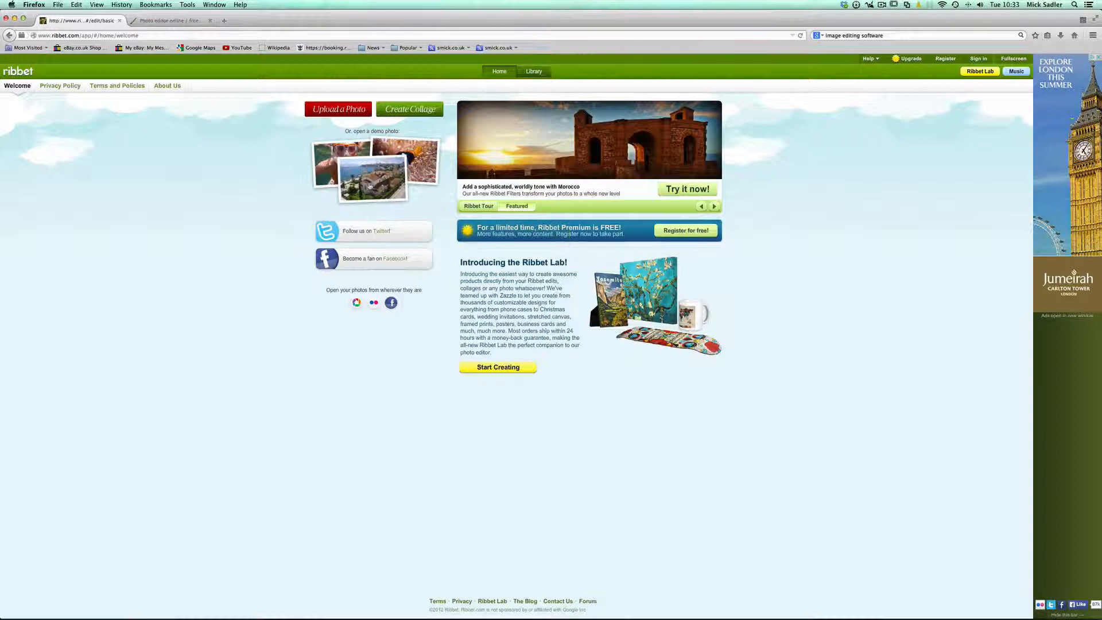
pyautogui.click(338, 110)
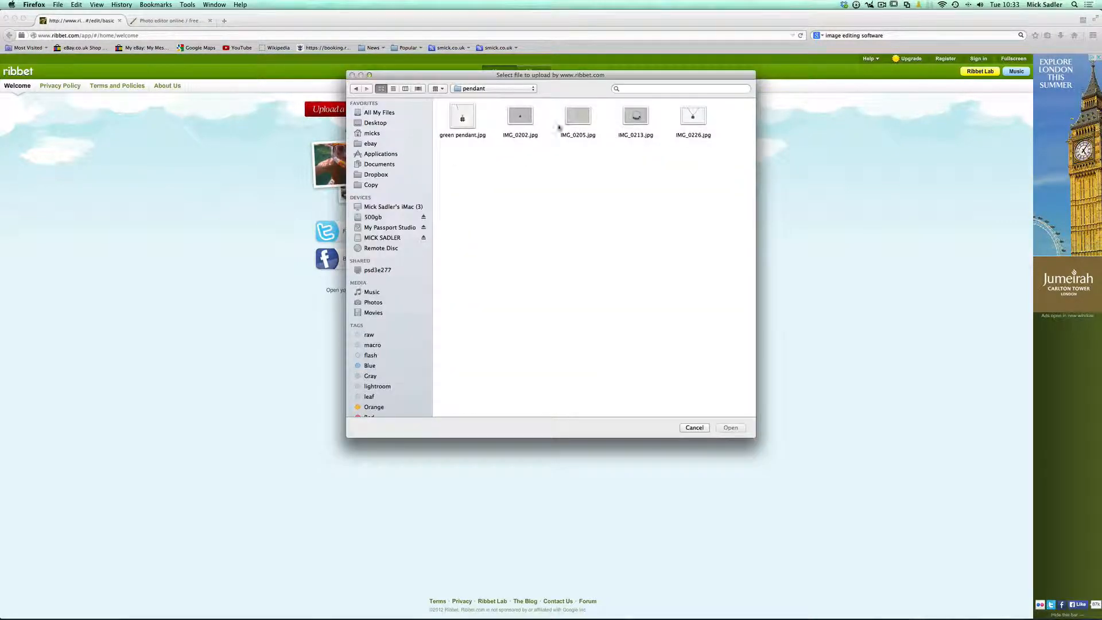
pyautogui.click(578, 116)
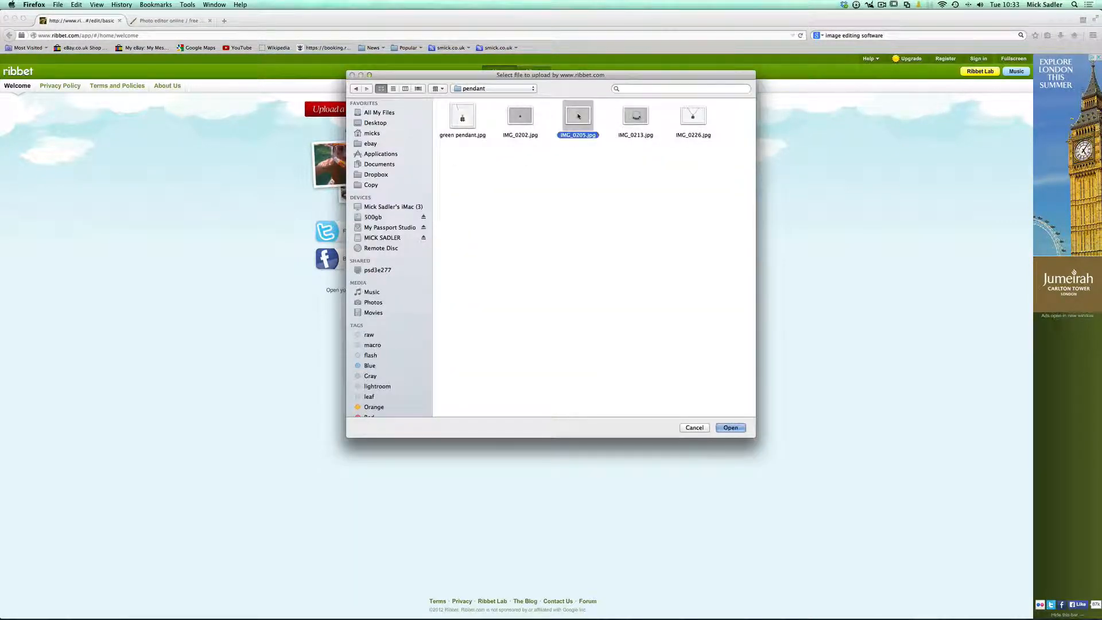
pyautogui.click(734, 431)
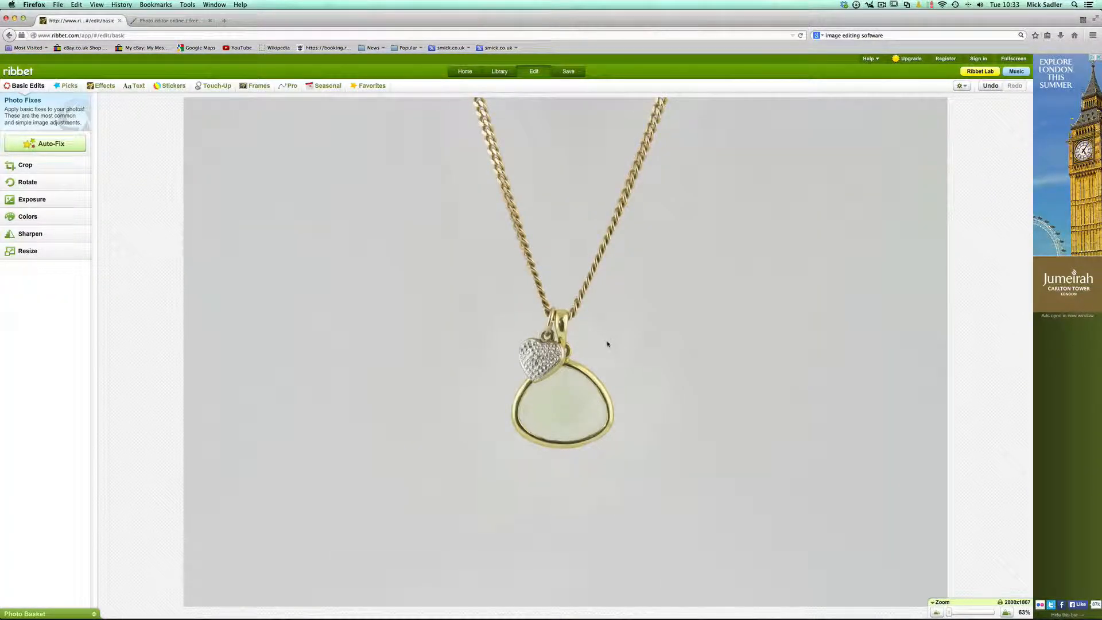
# Step: Crop the photo to a 1224 x 1224 square centred on the heart-charm pendant, and apply the crop
pyautogui.click(25, 165)
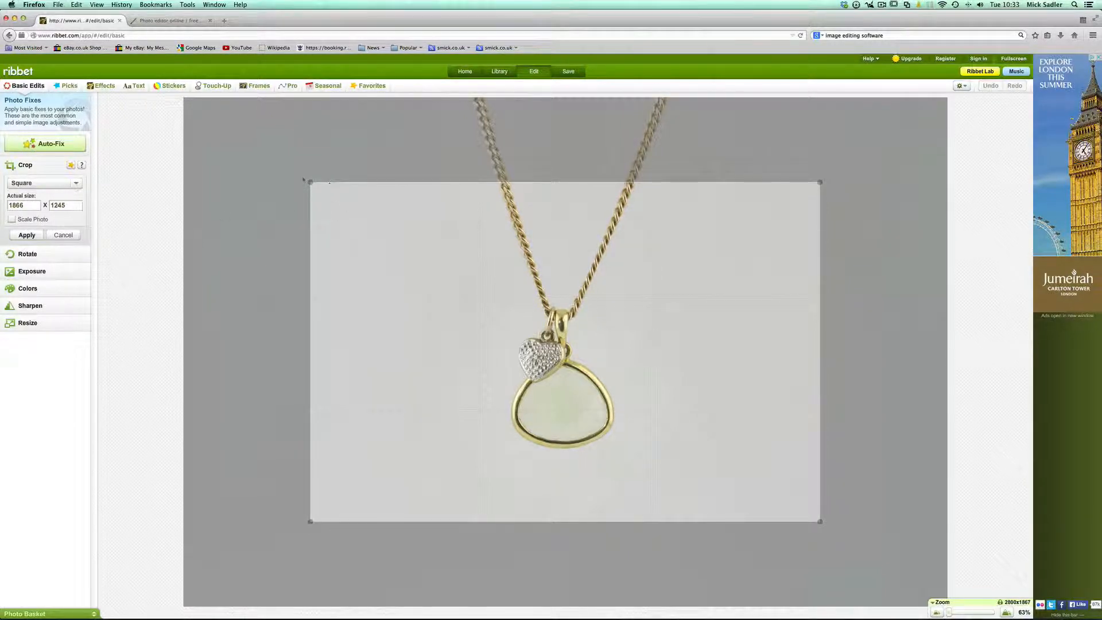
pyautogui.moveTo(311, 181); pyautogui.dragTo(340, 187)
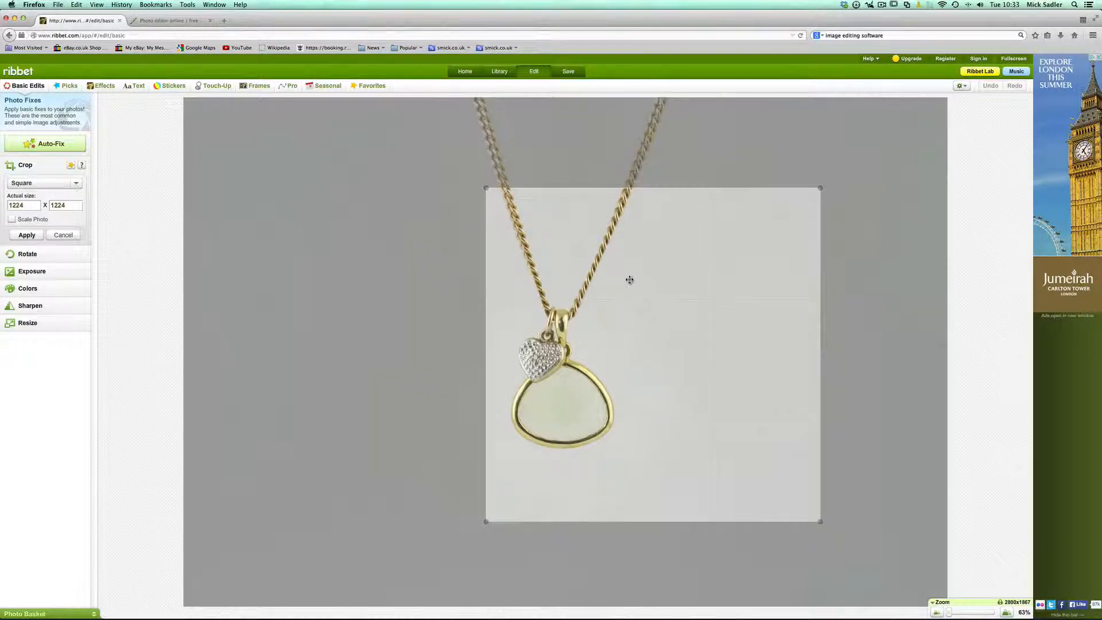
pyautogui.moveTo(648, 286); pyautogui.dragTo(561, 286)
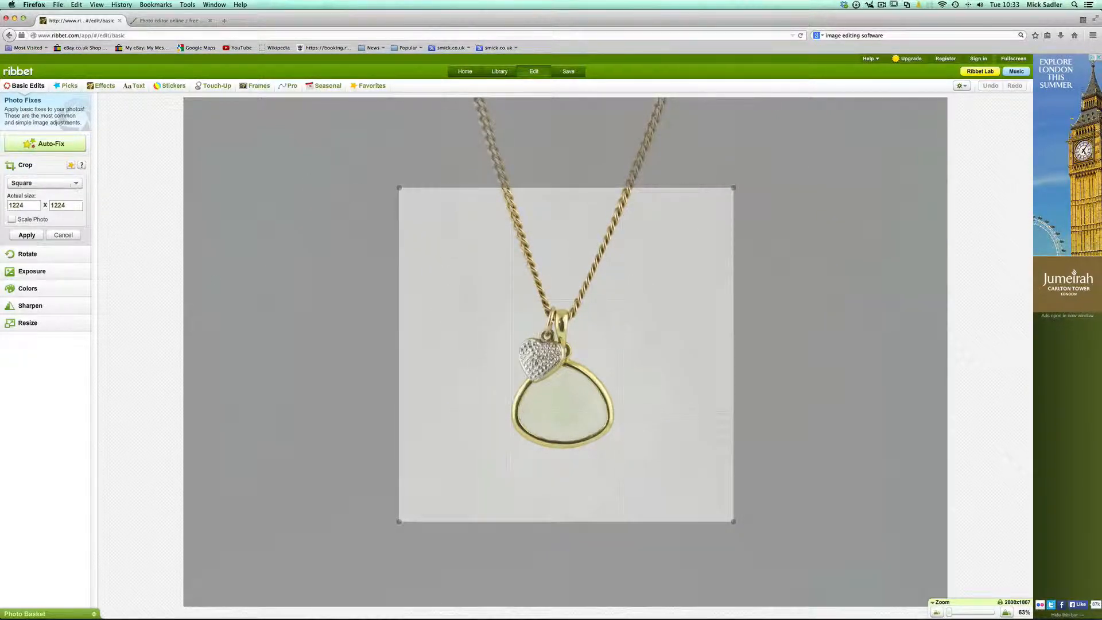
pyautogui.click(26, 236)
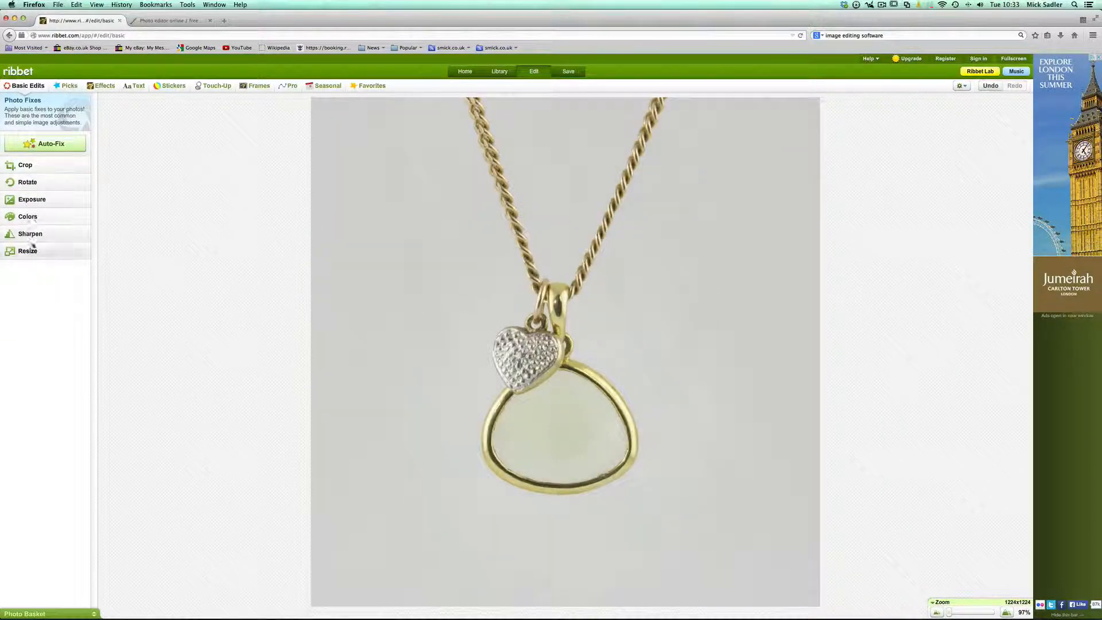
# Step: Raise the exposure Highlights until the grey background is nearly white, keep Contrast at 0, and apply the adjustment
pyautogui.click(33, 199)
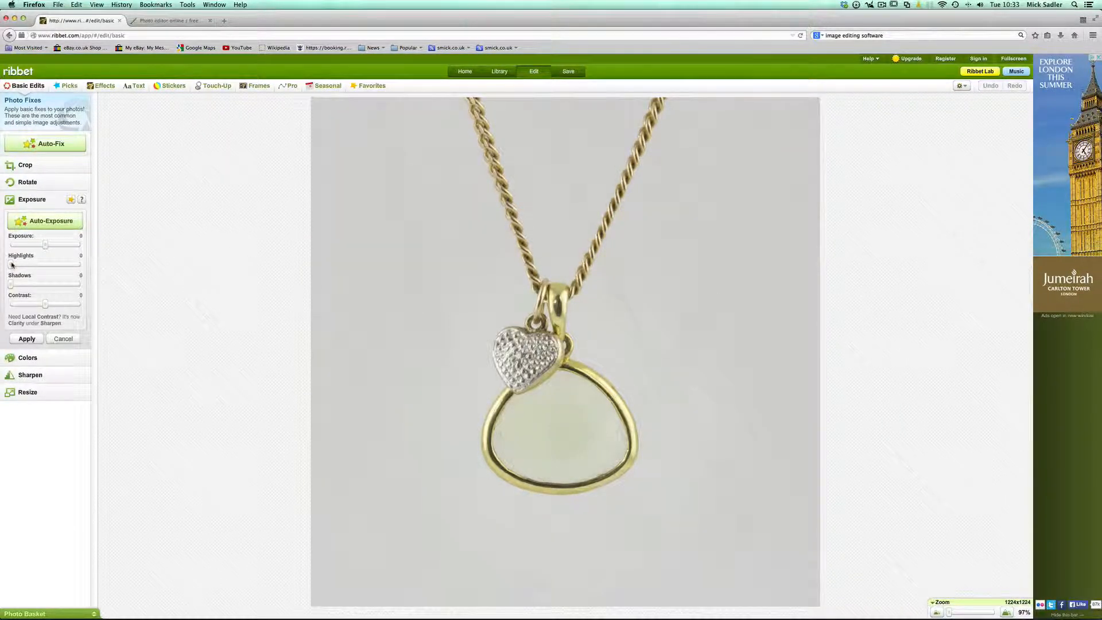
pyautogui.moveTo(12, 265); pyautogui.dragTo(31, 265)
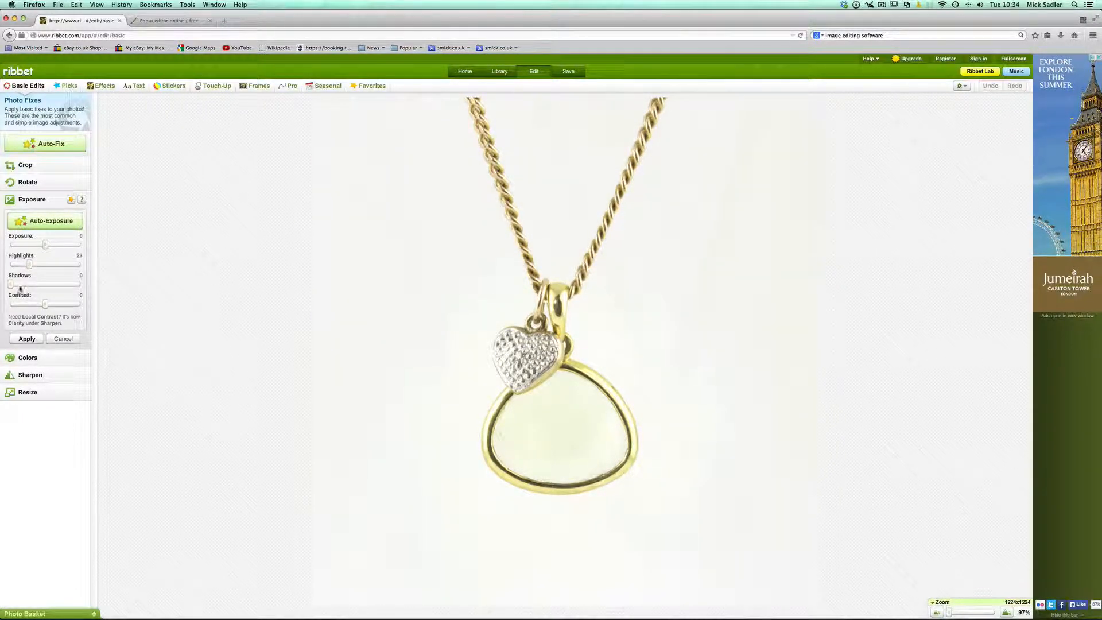
pyautogui.moveTo(45, 304); pyautogui.dragTo(53, 304)
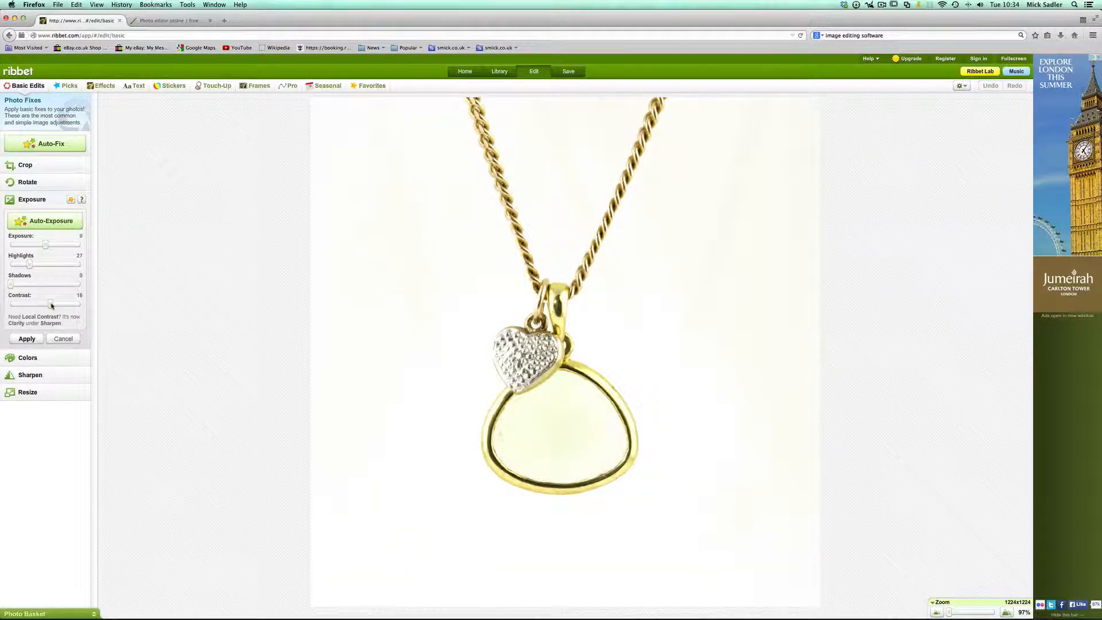
pyautogui.moveTo(48, 306)
pyautogui.mouseDown()
pyautogui.moveTo(38, 308)
pyautogui.moveTo(46, 303)
pyautogui.mouseUp()
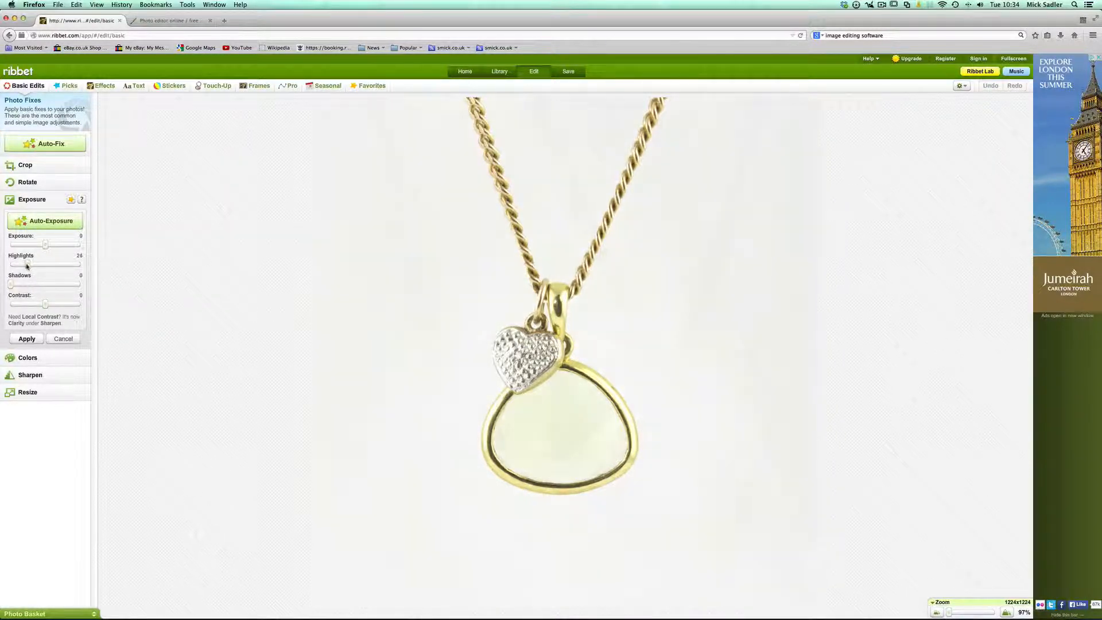
pyautogui.moveTo(27, 265); pyautogui.dragTo(23, 267)
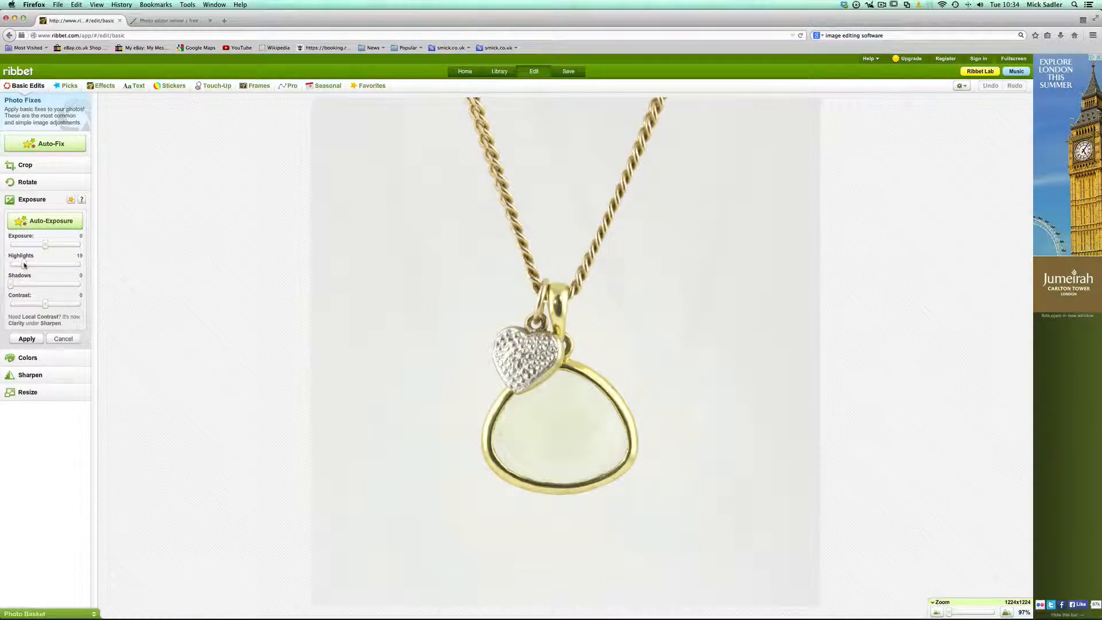
pyautogui.moveTo(24, 264); pyautogui.dragTo(26, 266)
pyautogui.click(27, 339)
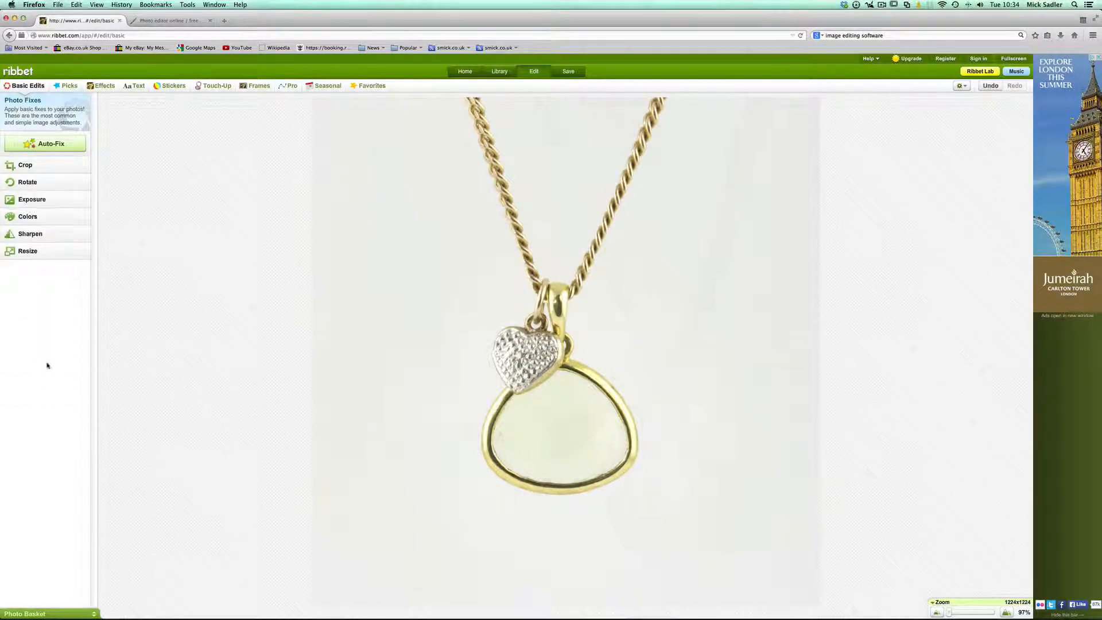
# Step: Correct the photo's colour cast by sampling the background with the Neutral Picker, and apply the colours
pyautogui.click(40, 217)
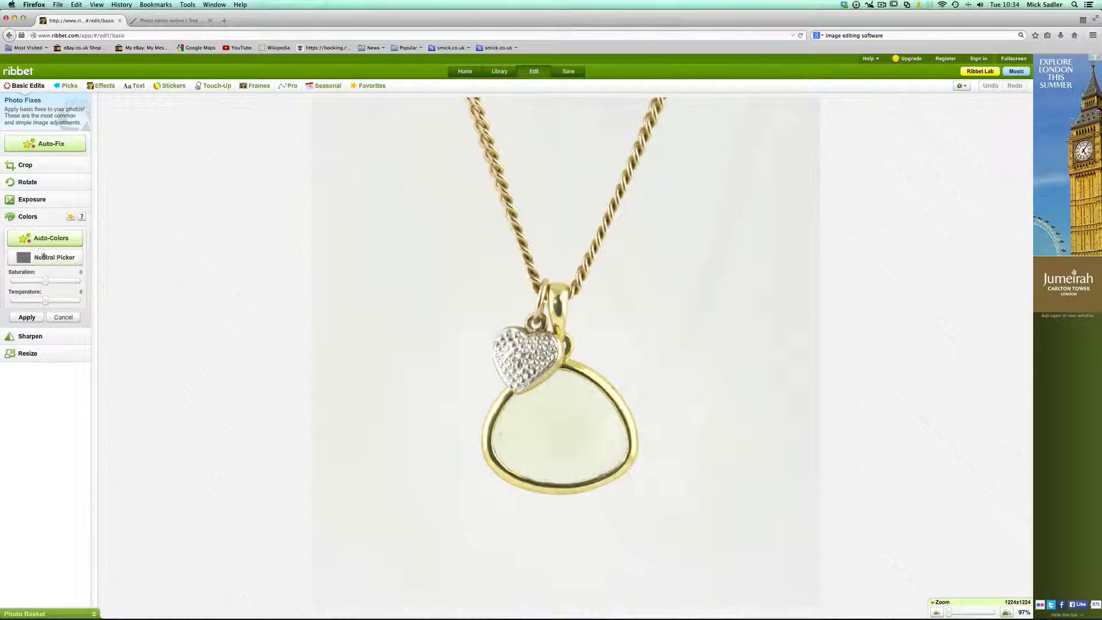
pyautogui.click(45, 256)
pyautogui.click(426, 258)
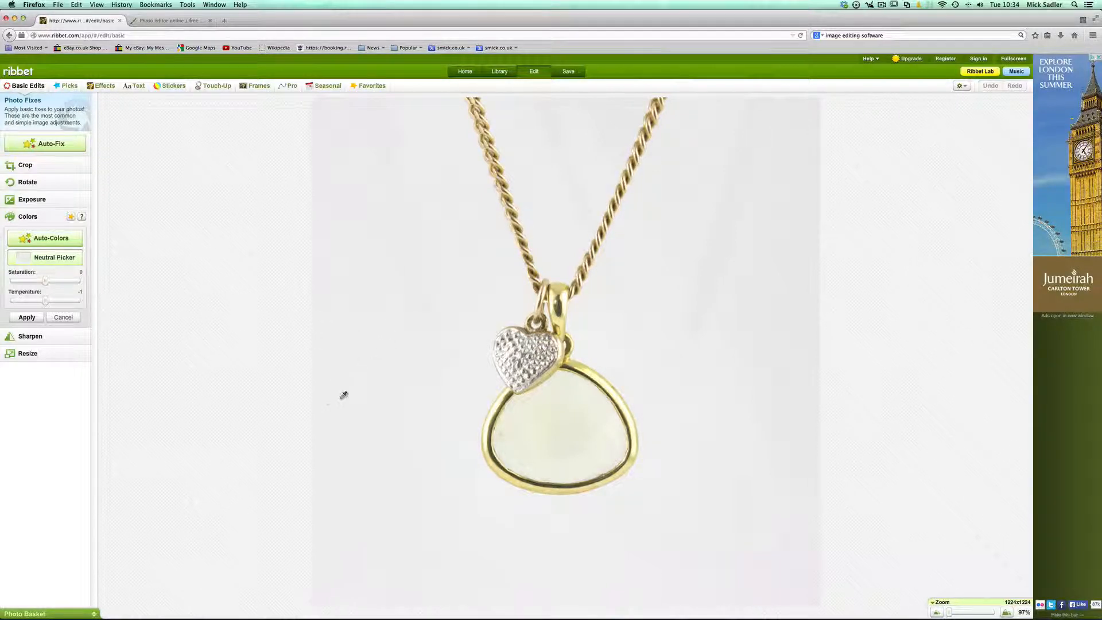
pyautogui.click(27, 317)
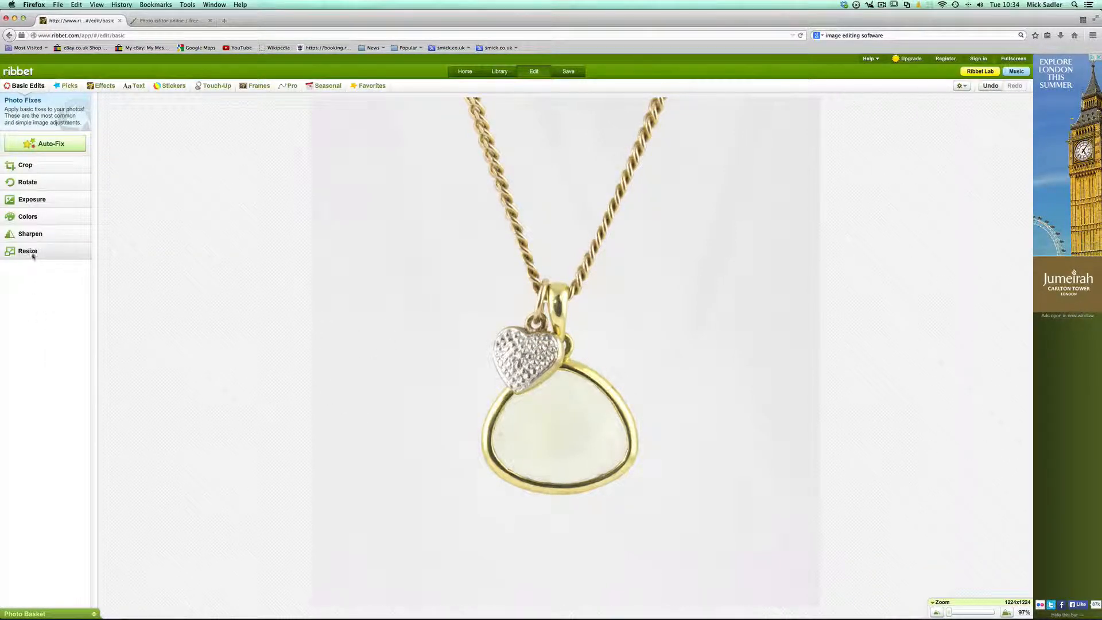
# Step: Sharpen the gold pendant photo with Clarity at 12% and Sharpness at about 9, and apply it
pyautogui.click(30, 234)
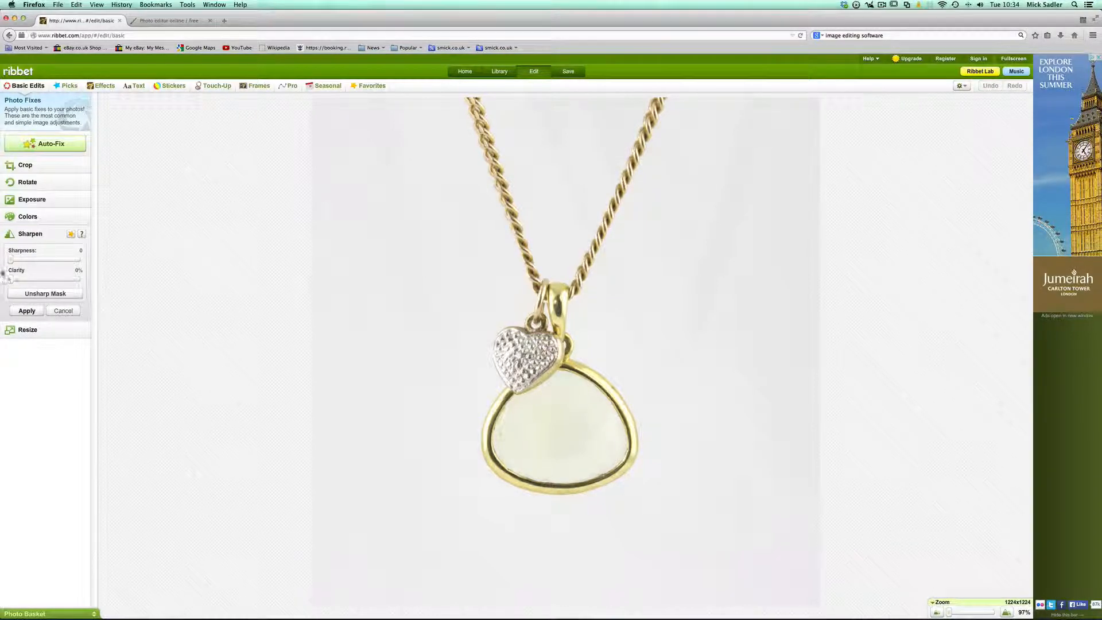
pyautogui.moveTo(9, 279); pyautogui.dragTo(28, 263)
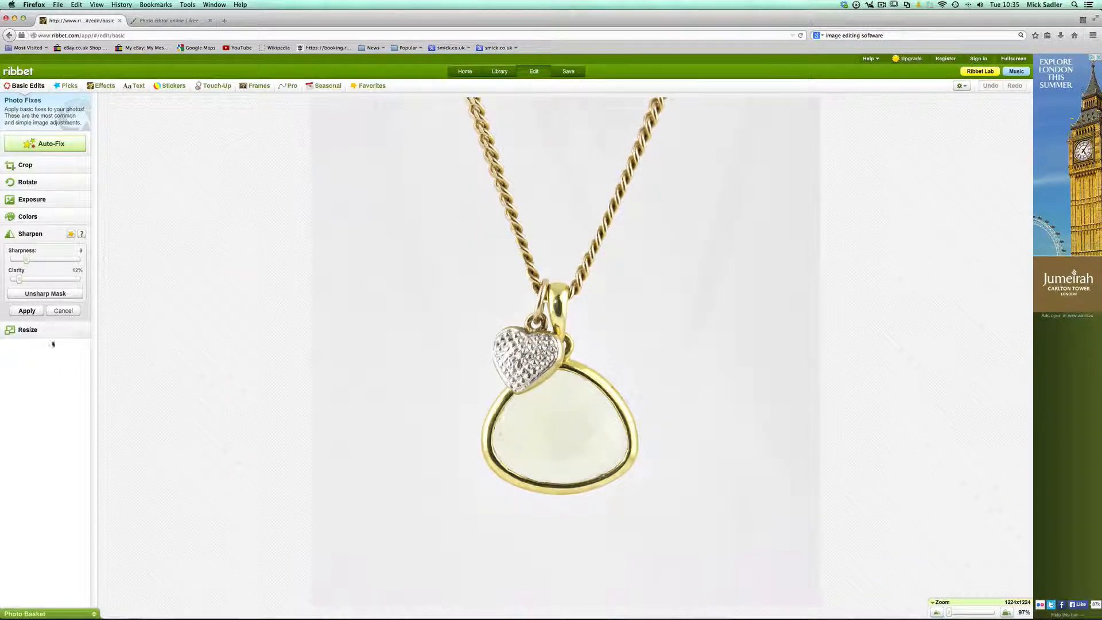
pyautogui.click(26, 314)
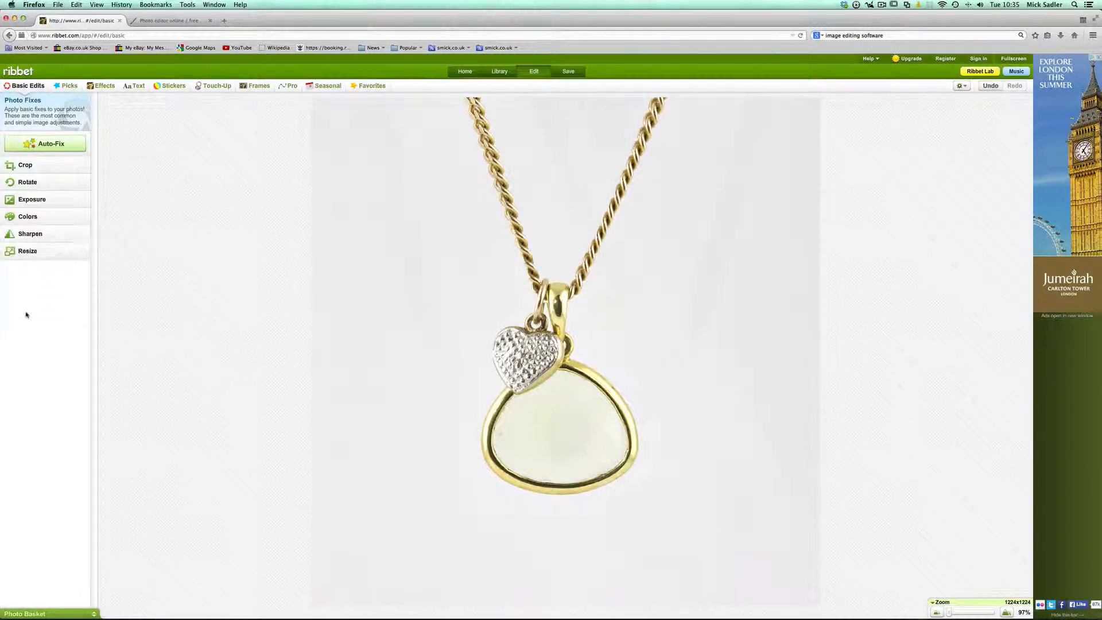
# Step: Resize the gold pendant photo to 800 x 800 pixels with proportions kept, and apply the new size
pyautogui.click(27, 251)
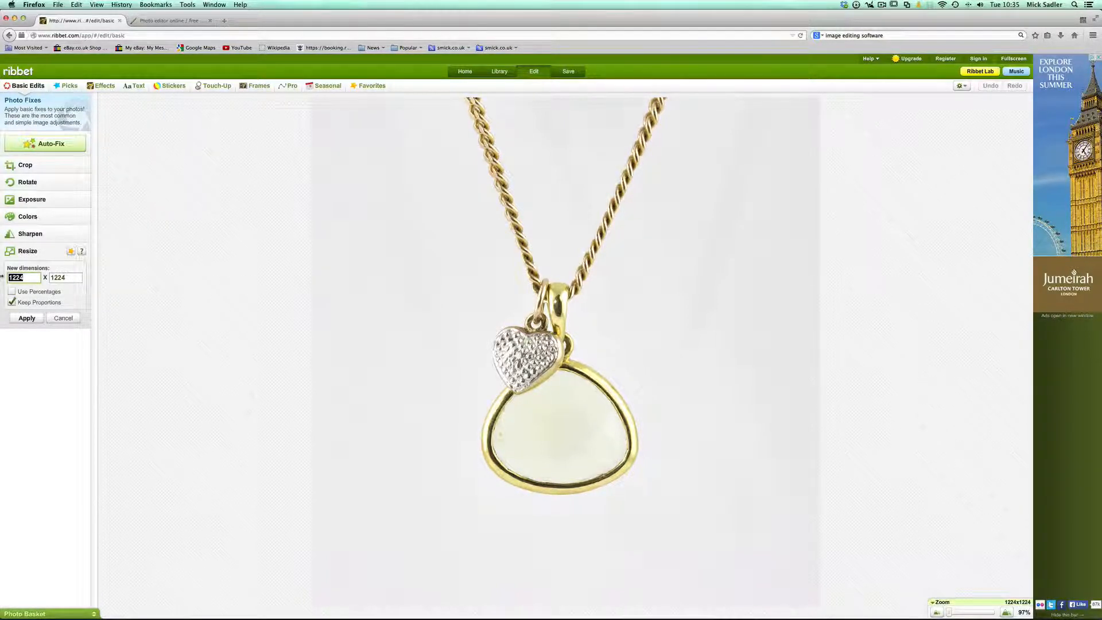
pyautogui.write('800')
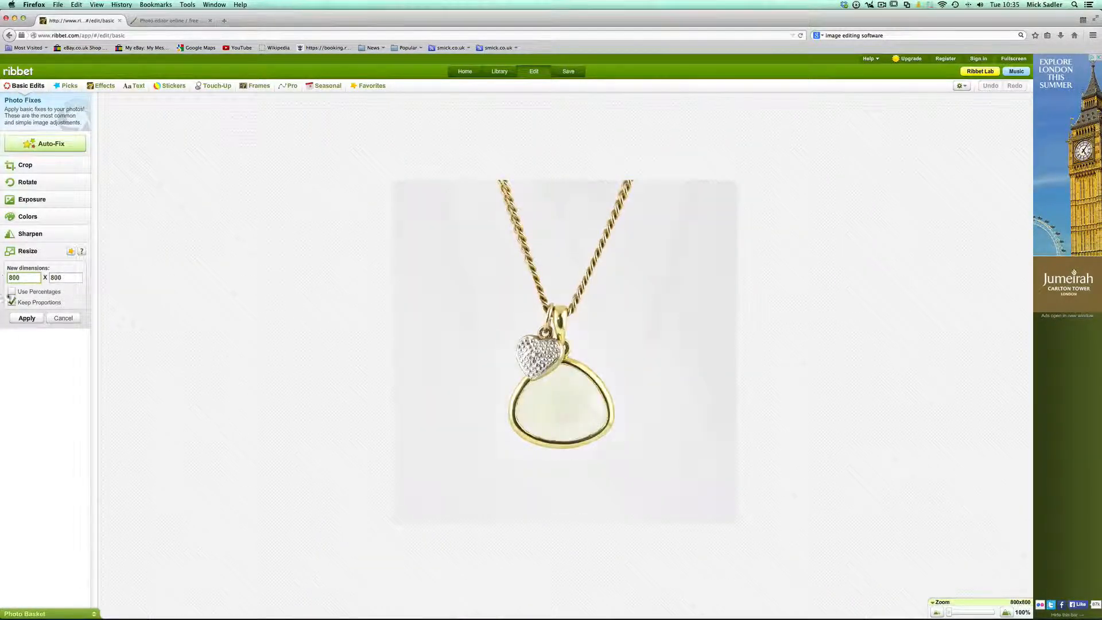
pyautogui.click(26, 318)
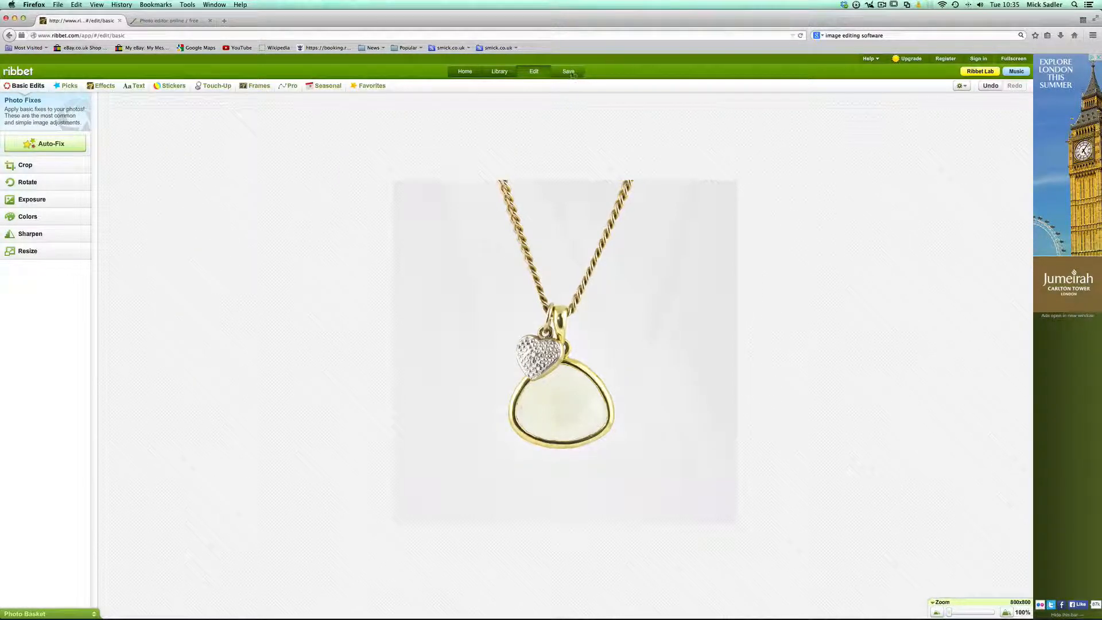
# Step: Save the edited photo to the computer as "gold pendant.jpg" in the pendant folder
pyautogui.click(567, 72)
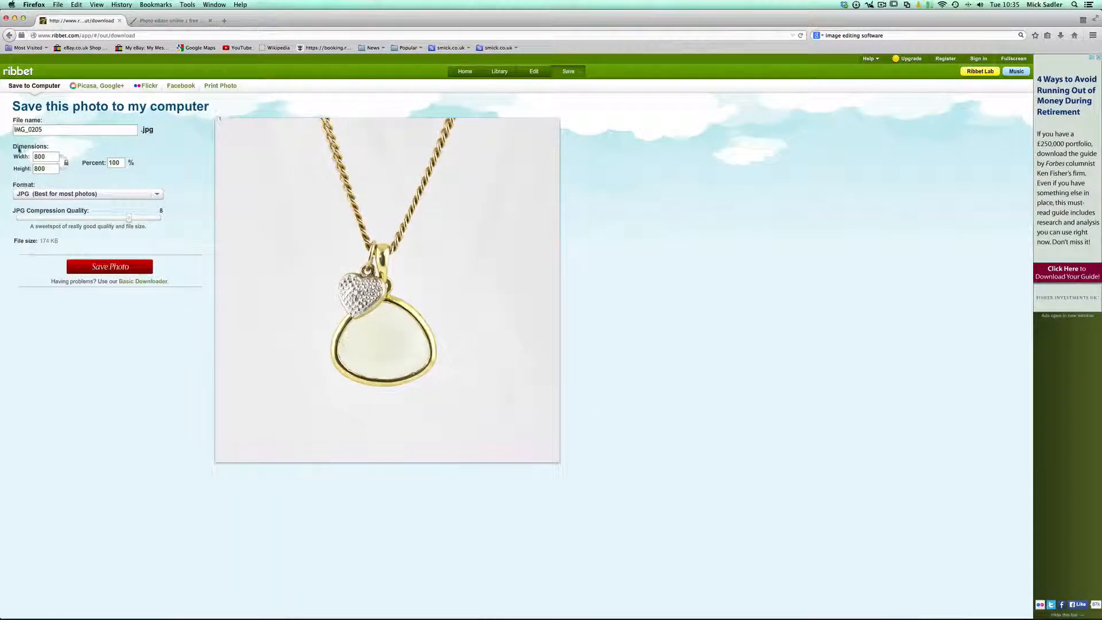
pyautogui.moveTo(50, 130); pyautogui.dragTo(3, 129)
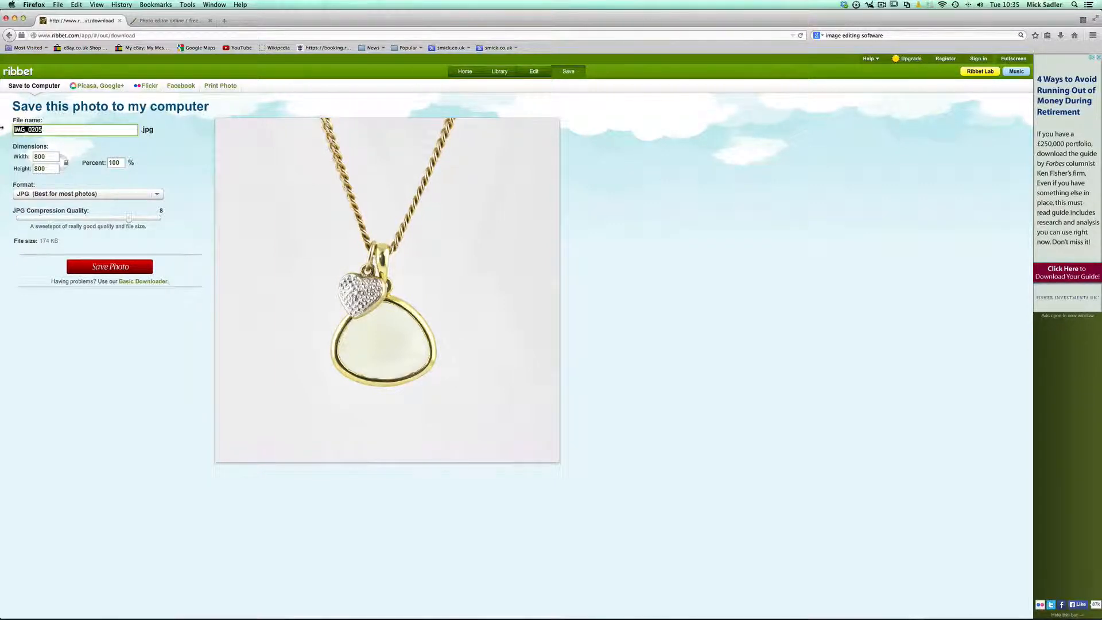
pyautogui.write('gold pendant')
pyautogui.click(108, 267)
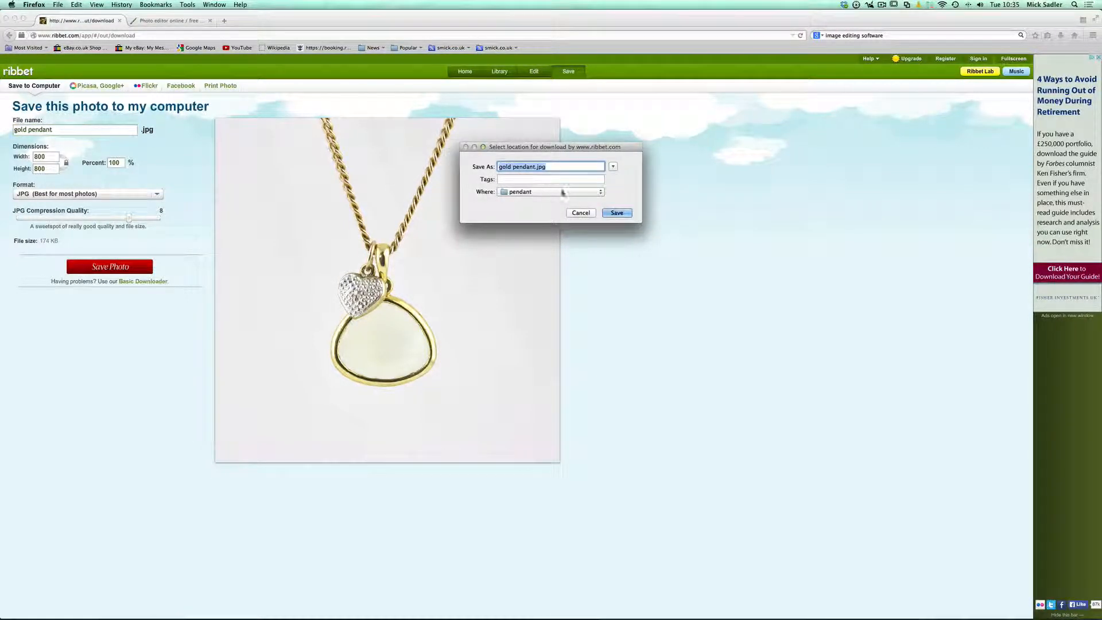
pyautogui.click(617, 213)
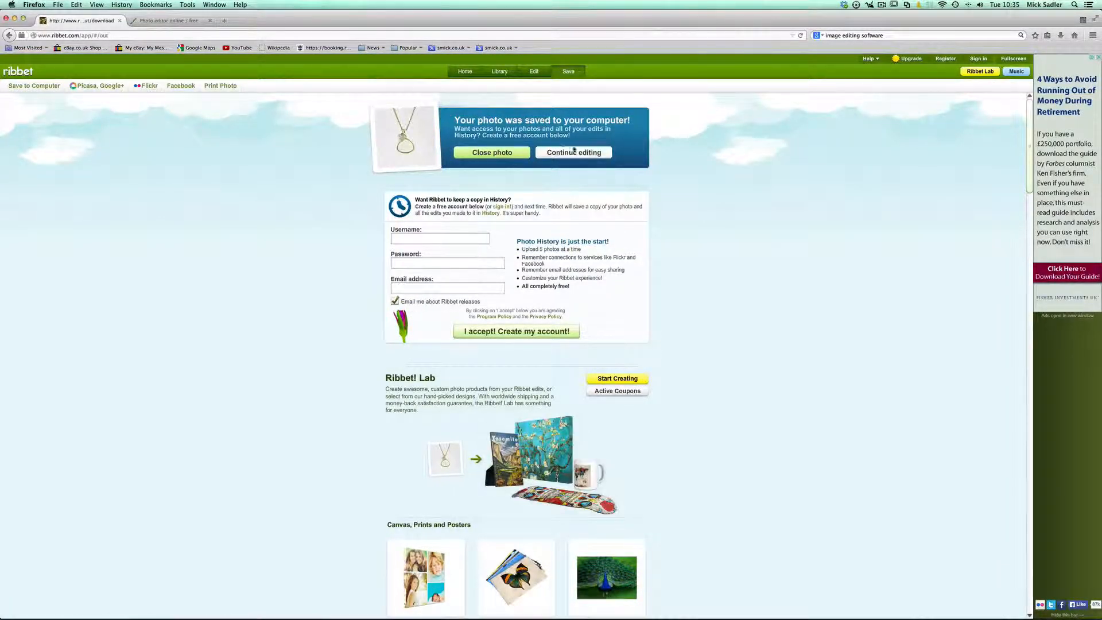
# Step: Close the saved photo and upload IMG_0226.jpg from the pendant folder for editing
pyautogui.click(506, 151)
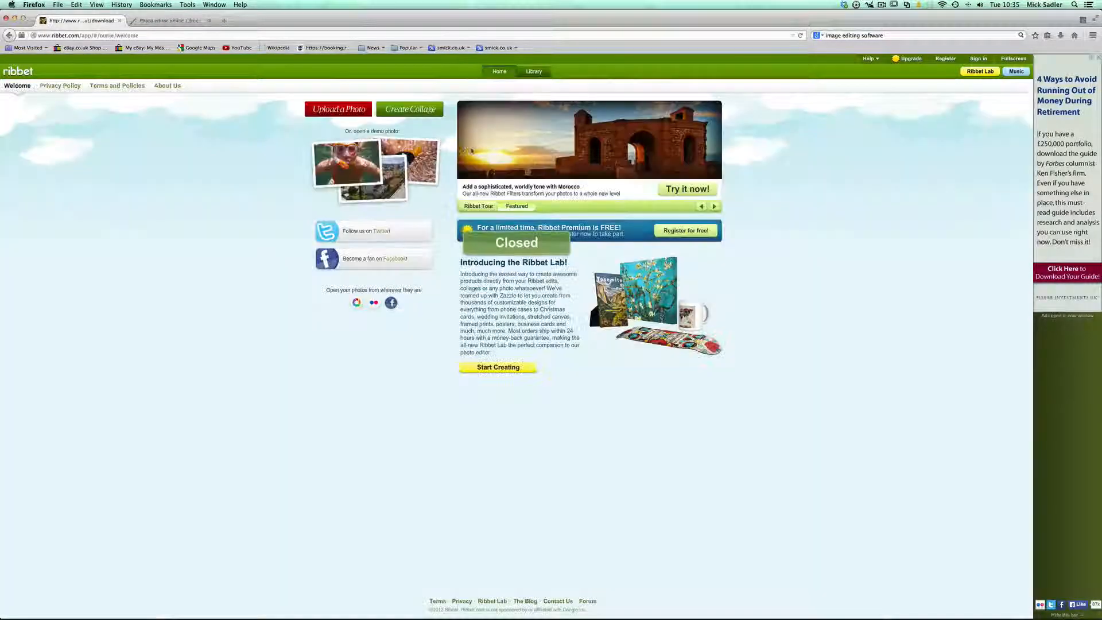
pyautogui.click(334, 111)
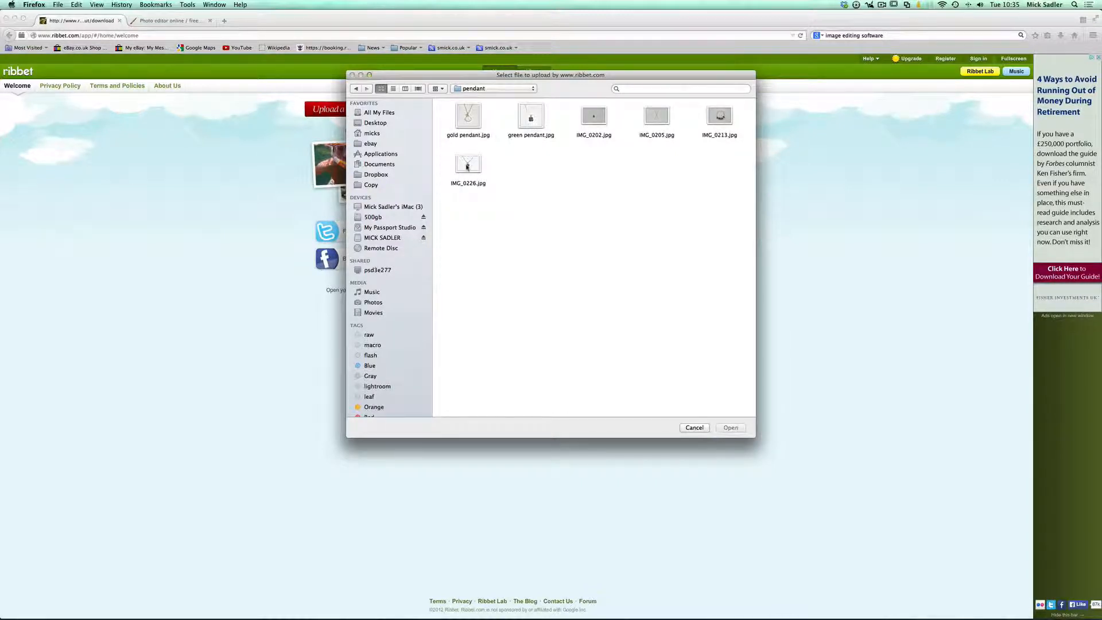
pyautogui.click(472, 167)
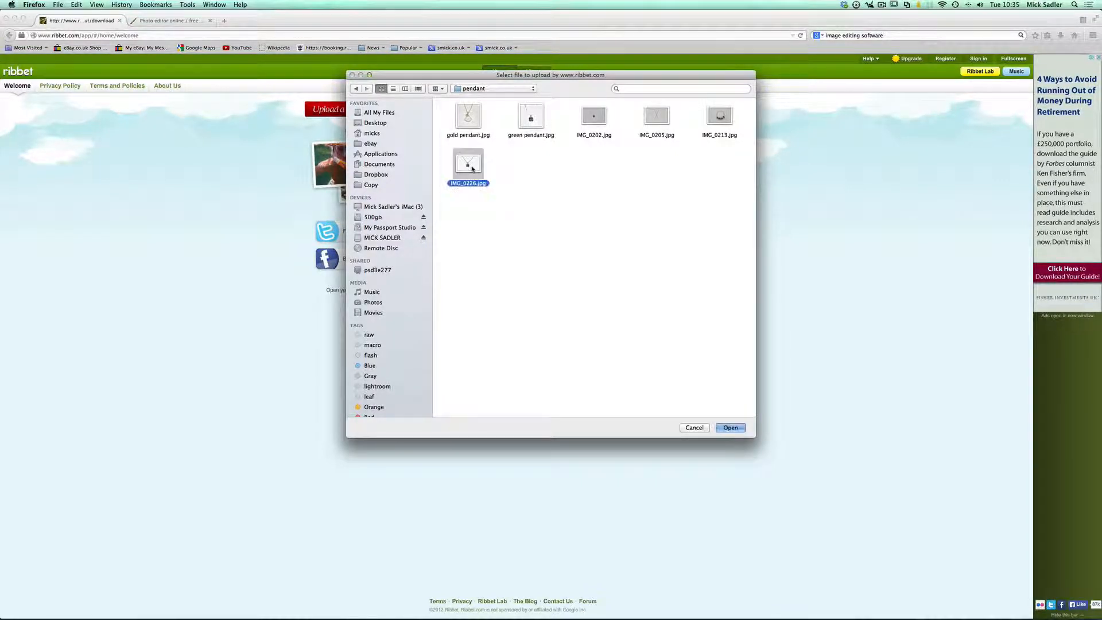
pyautogui.click(731, 428)
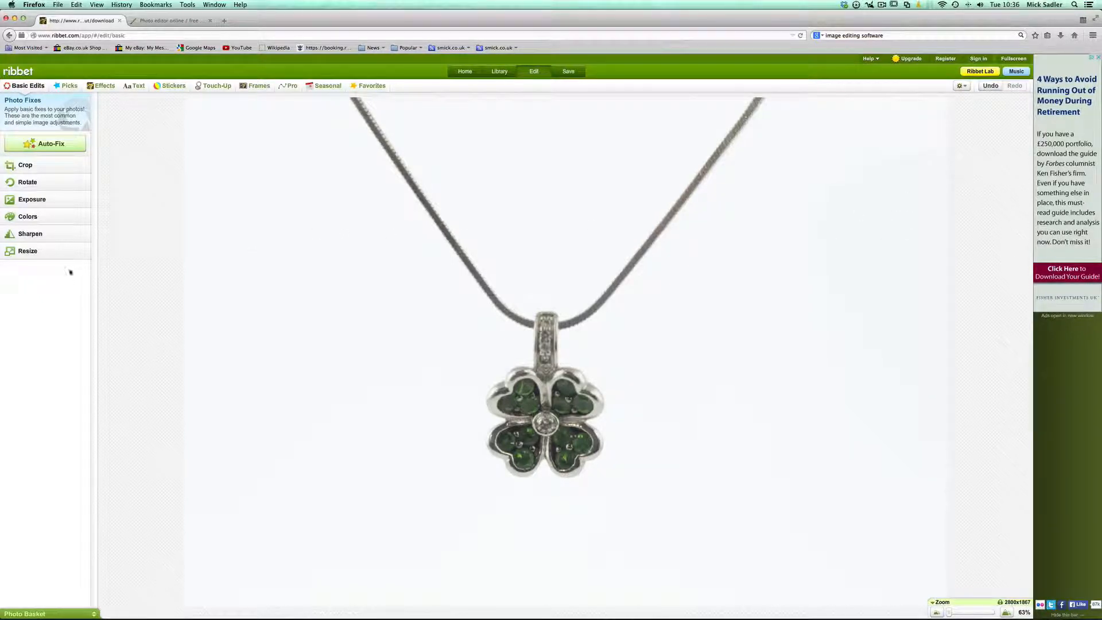
# Step: Neutralise the clover pendant photo's colours by sampling its white background with the Neutral Picker, and apply the correction
pyautogui.click(36, 217)
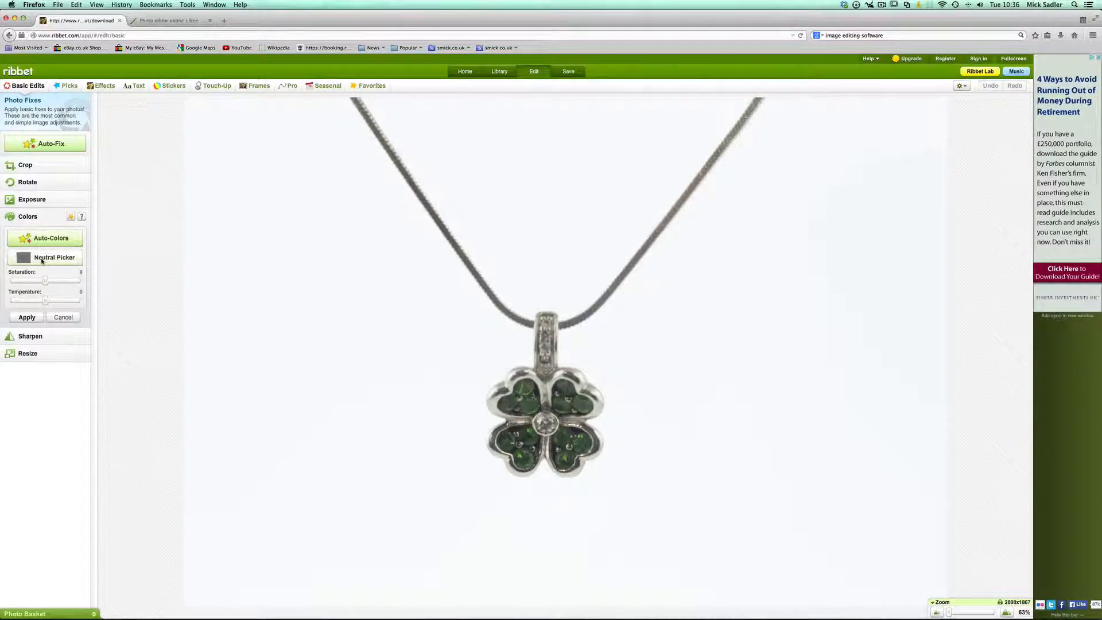
pyautogui.click(46, 259)
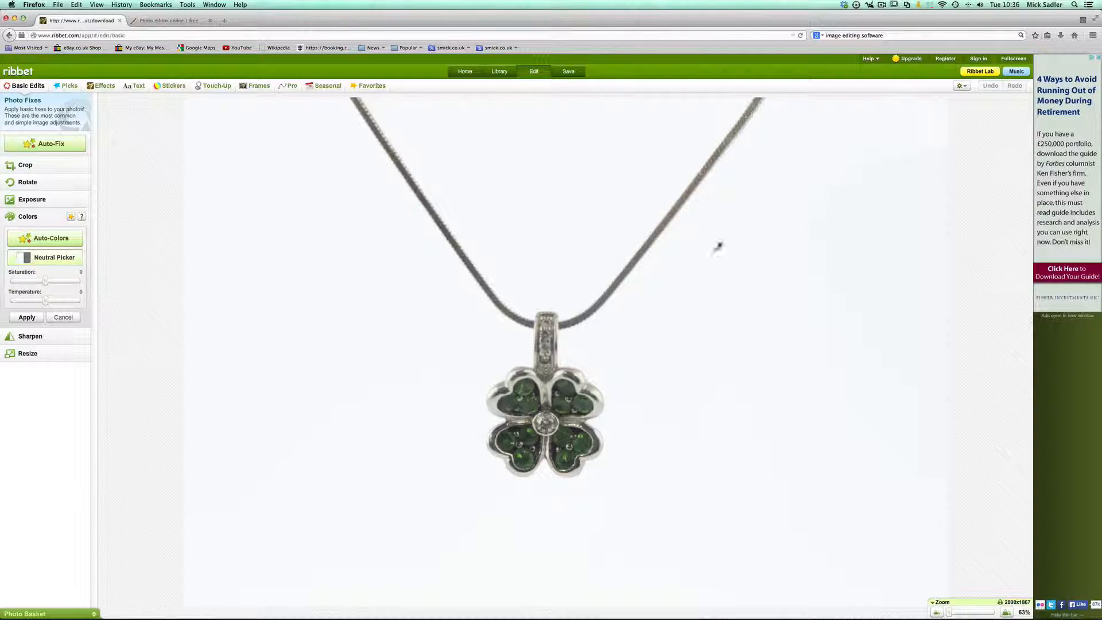
pyautogui.click(752, 293)
pyautogui.click(46, 167)
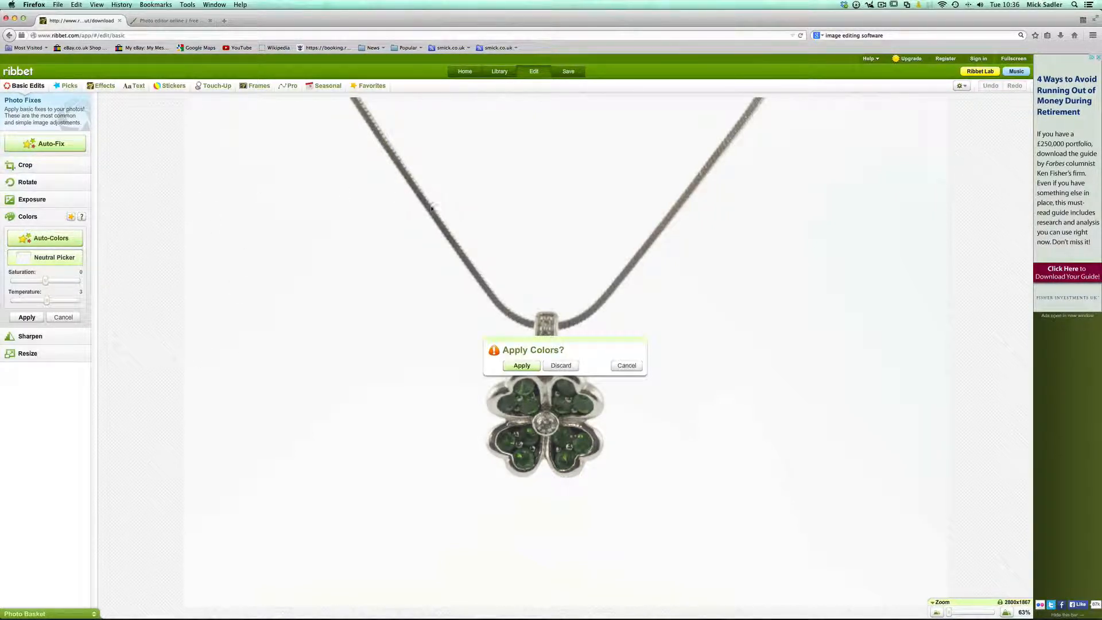
pyautogui.click(524, 367)
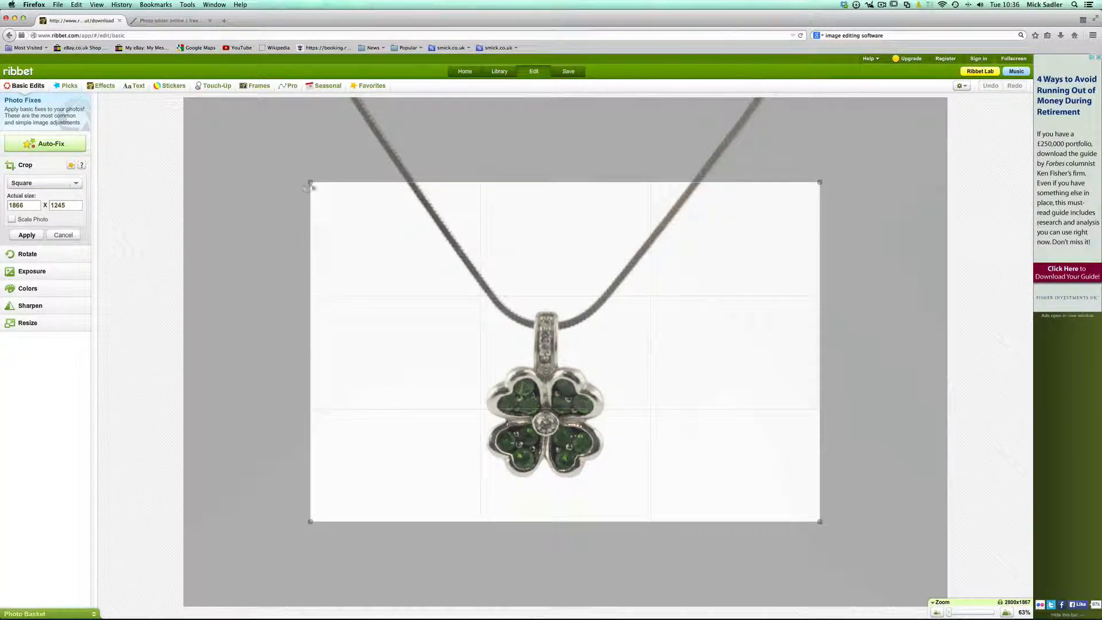
# Step: Crop the photo to a 1159 x 1159 square centred on the clover pendant, and apply the crop
pyautogui.moveTo(312, 187); pyautogui.dragTo(320, 184)
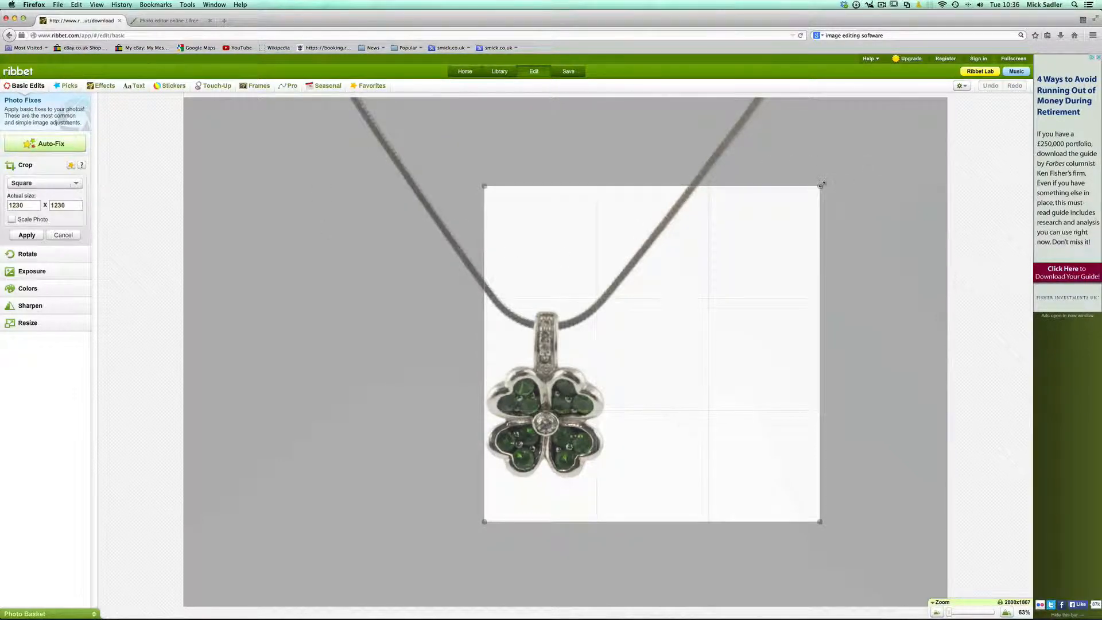
pyautogui.moveTo(820, 186); pyautogui.dragTo(801, 205)
pyautogui.moveTo(743, 280); pyautogui.dragTo(653, 280)
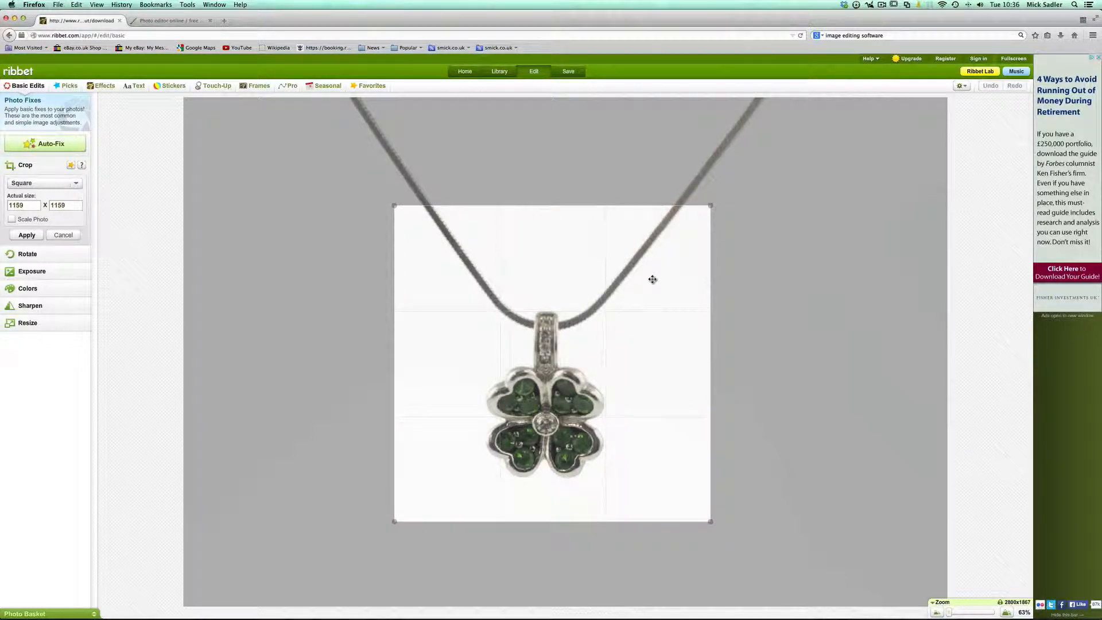
pyautogui.doubleClick(653, 279)
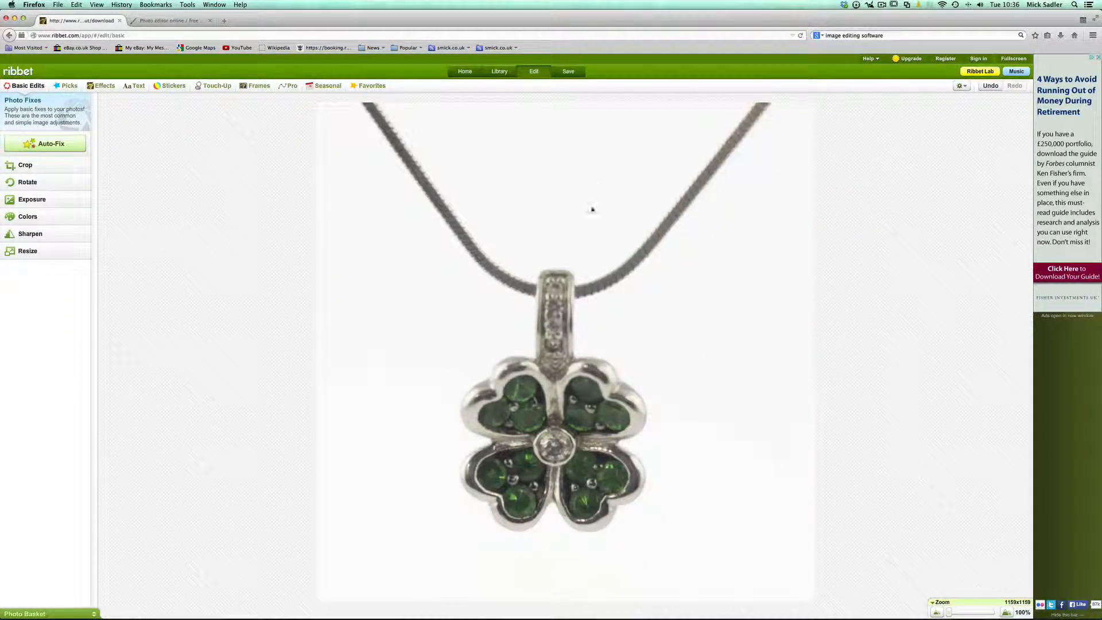
# Step: Sharpen the clover pendant photo with Clarity at 10% and Sharpness at 11, and apply it
pyautogui.click(30, 233)
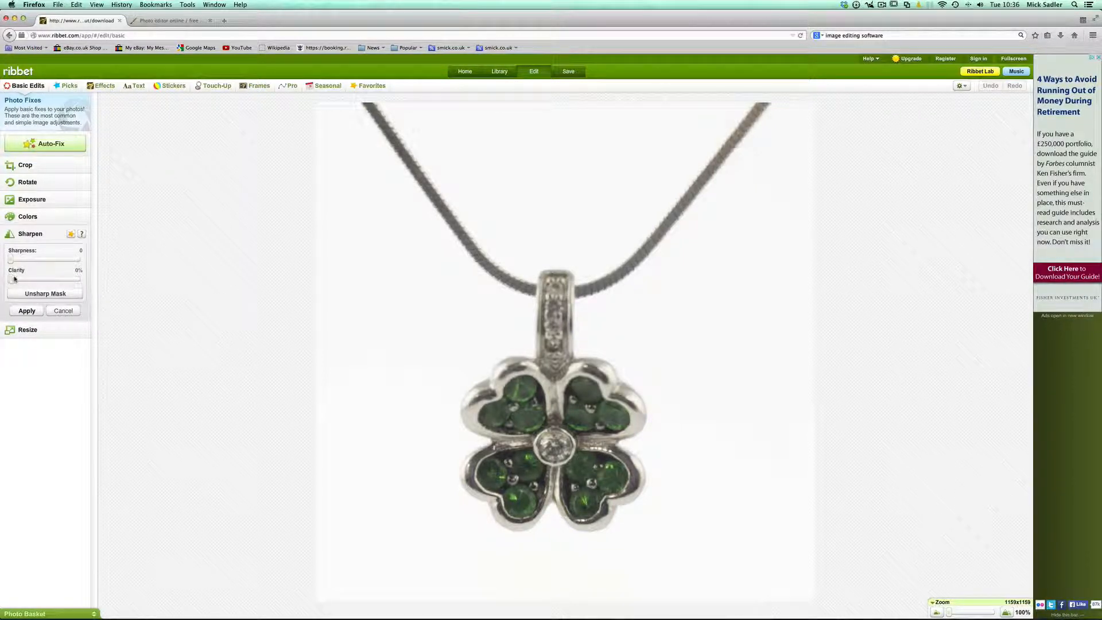
pyautogui.moveTo(12, 279); pyautogui.dragTo(29, 260)
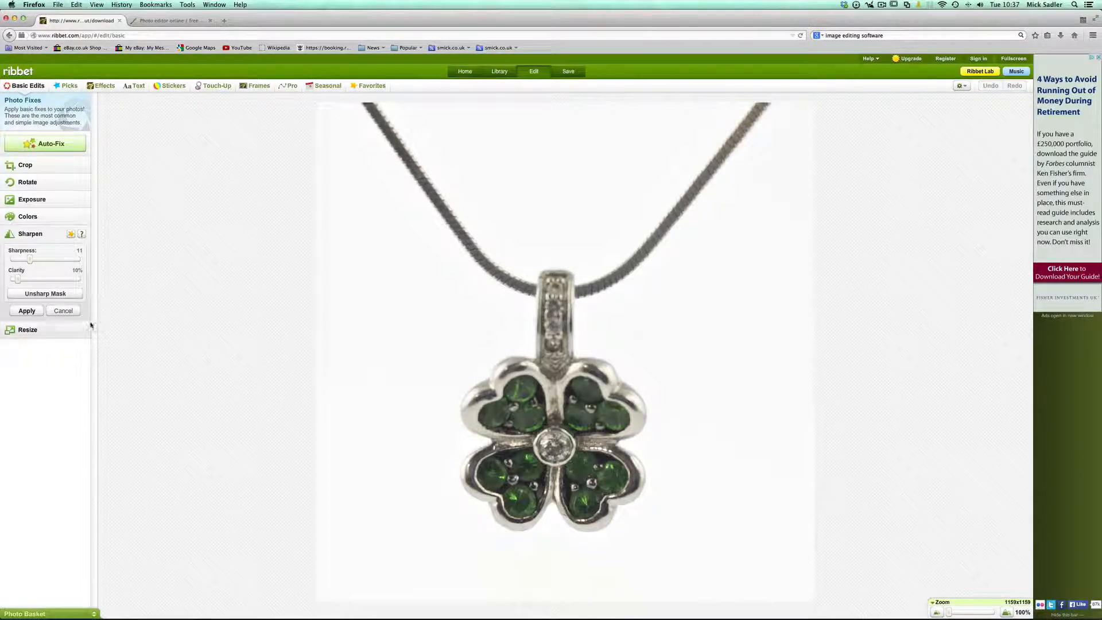
pyautogui.click(21, 313)
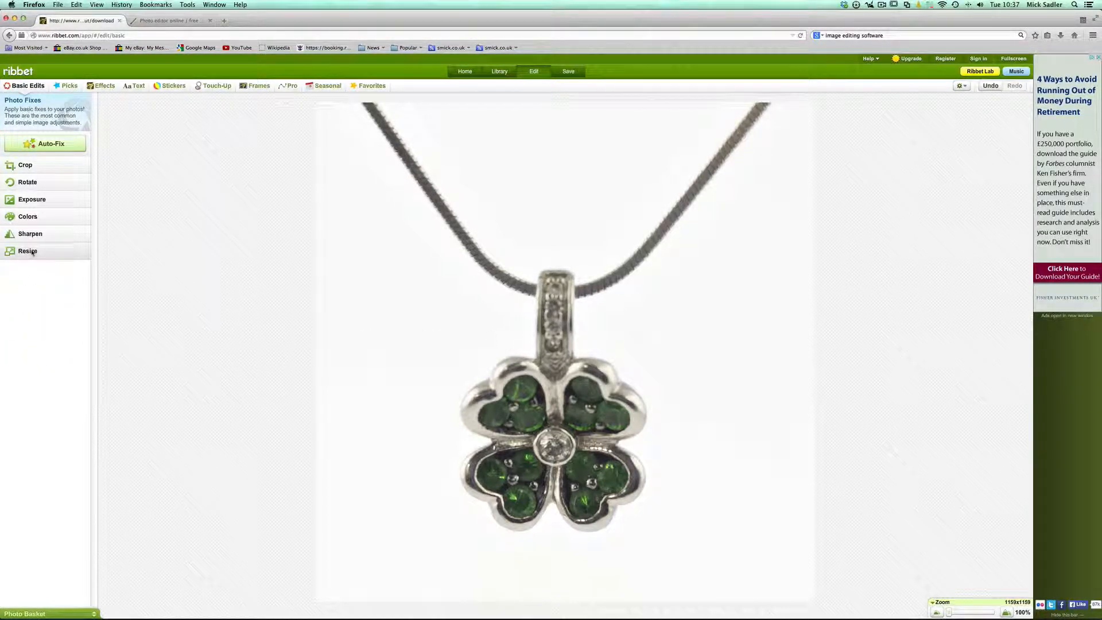